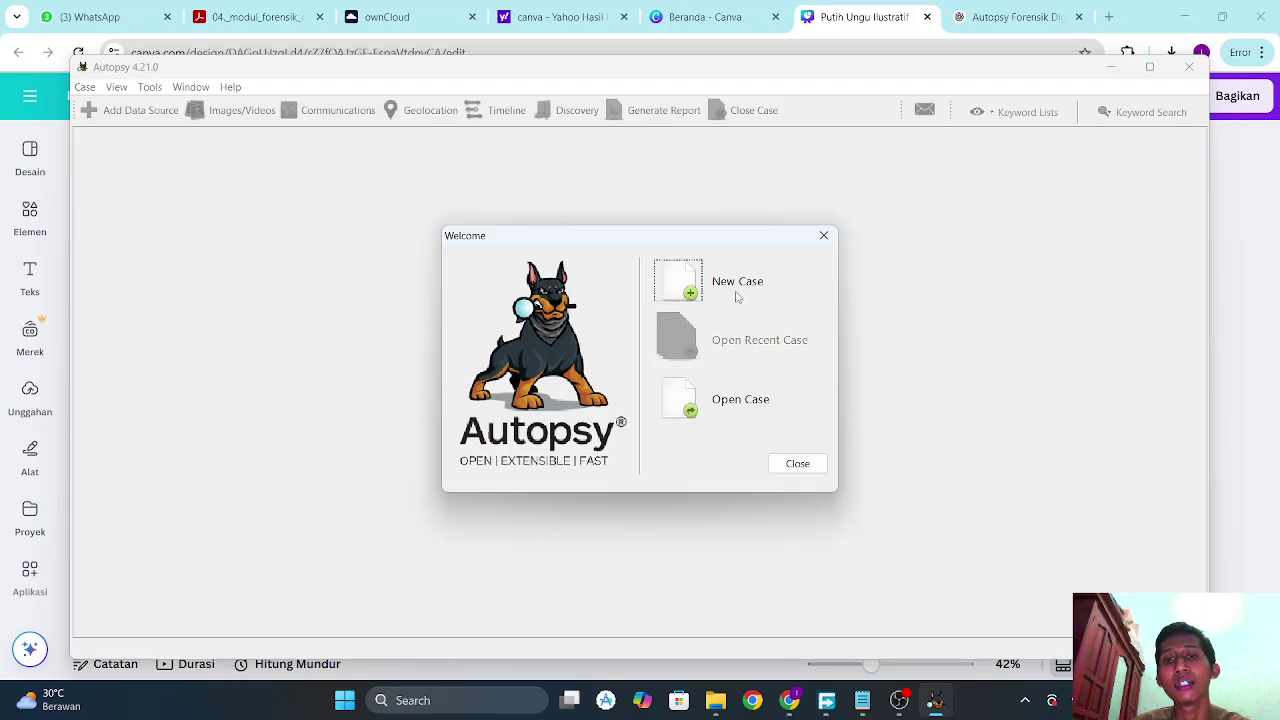
Start a new case named 'Belajar Analysis' and browse for its base directory.
{"action": "left_click", "coordinate": [690, 293]}
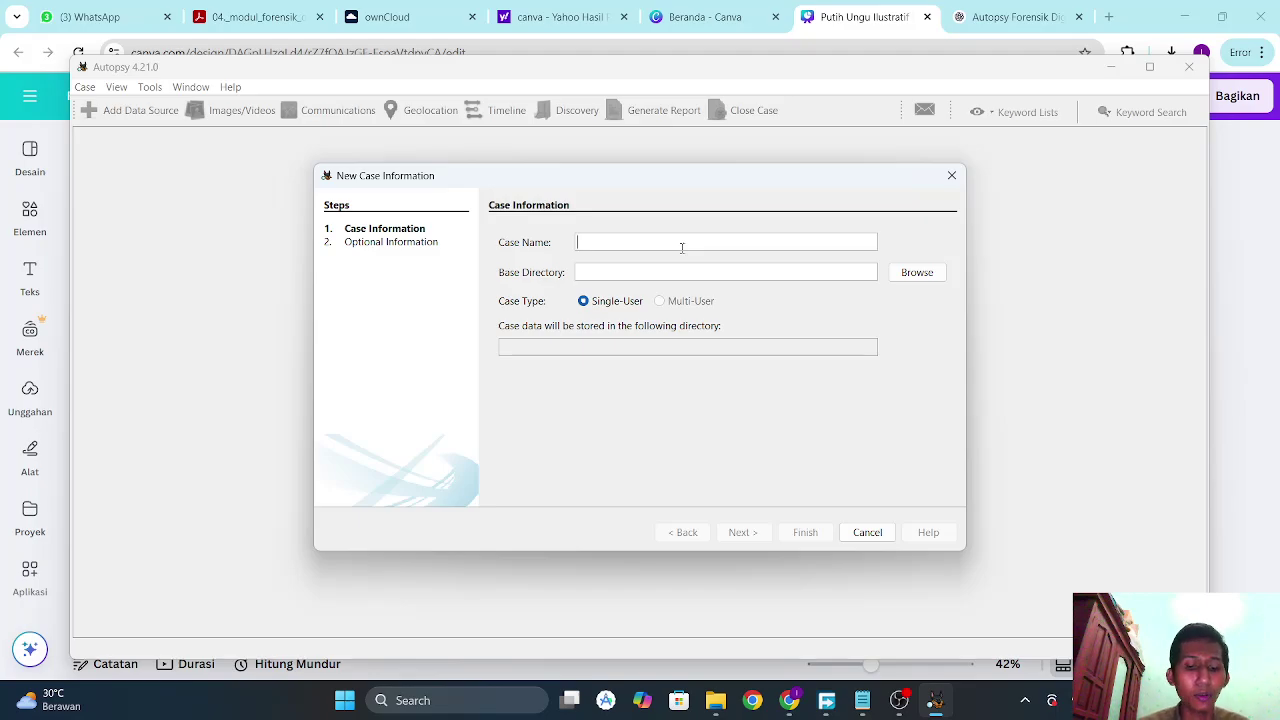
{"action": "key", "text": "Caps_Lock"}
{"action": "type", "text": "B"}
{"action": "key", "text": "Caps_Lock"}
{"action": "type", "text": "e"}
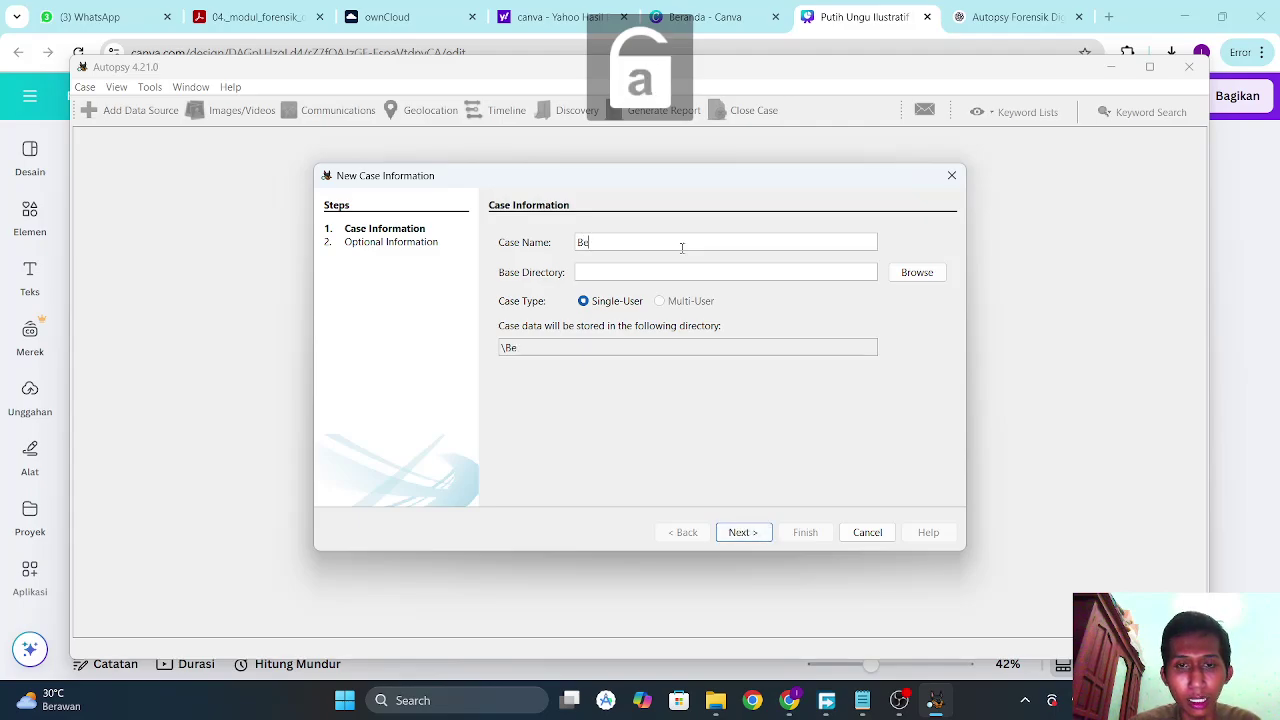
{"action": "type", "text": "lajar"}
{"action": "key", "text": "Caps_Lock"}
{"action": "type", "text": "A"}
{"action": "key", "text": "Caps_Lock"}
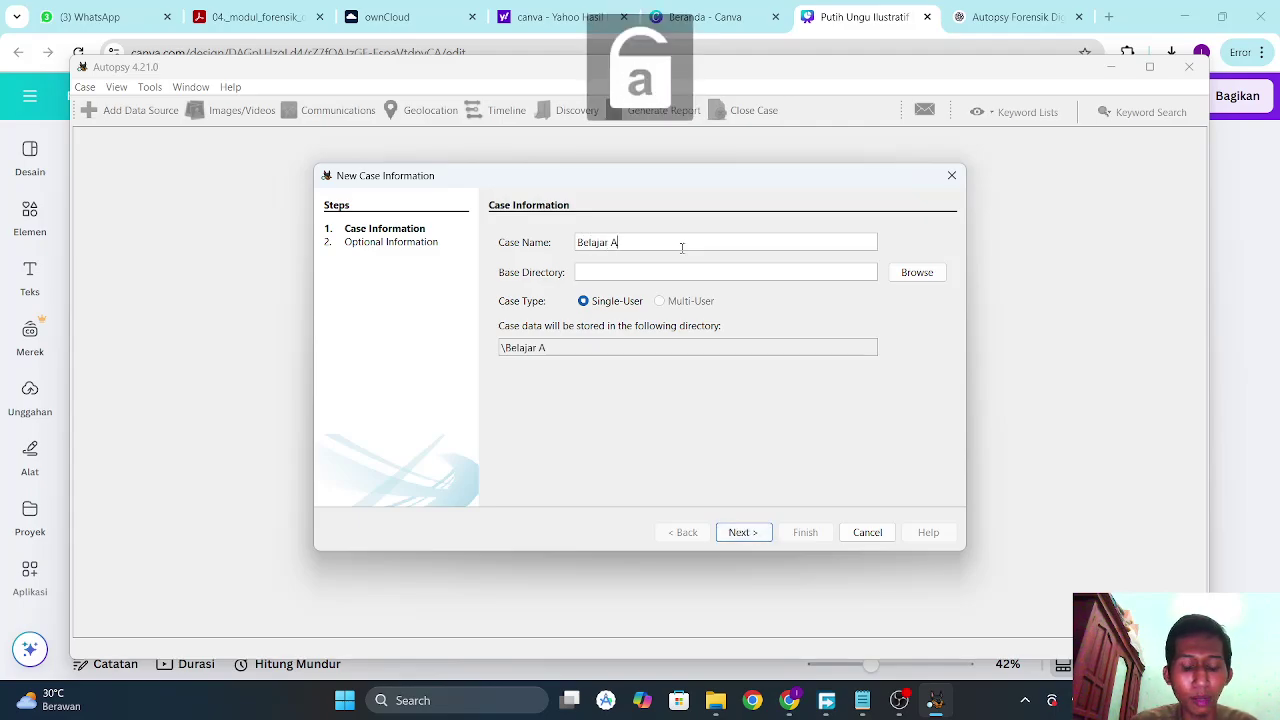
{"action": "type", "text": "na"}
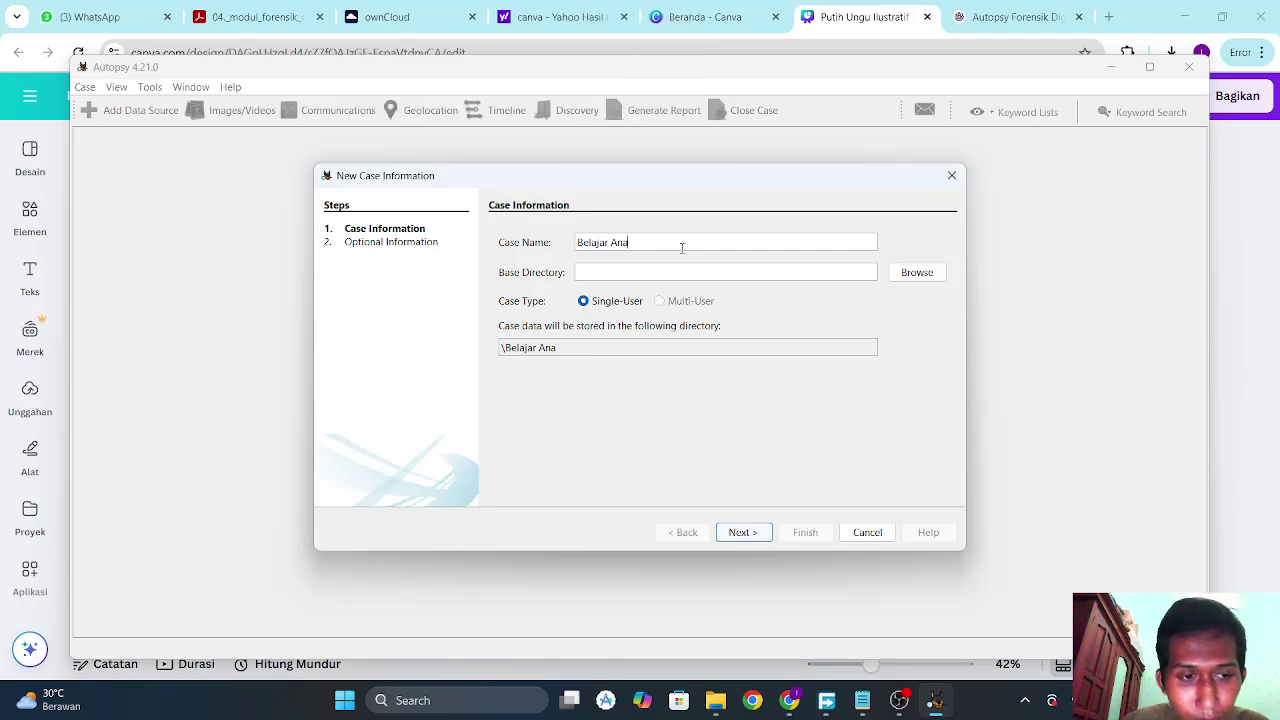
{"action": "type", "text": "lysis"}
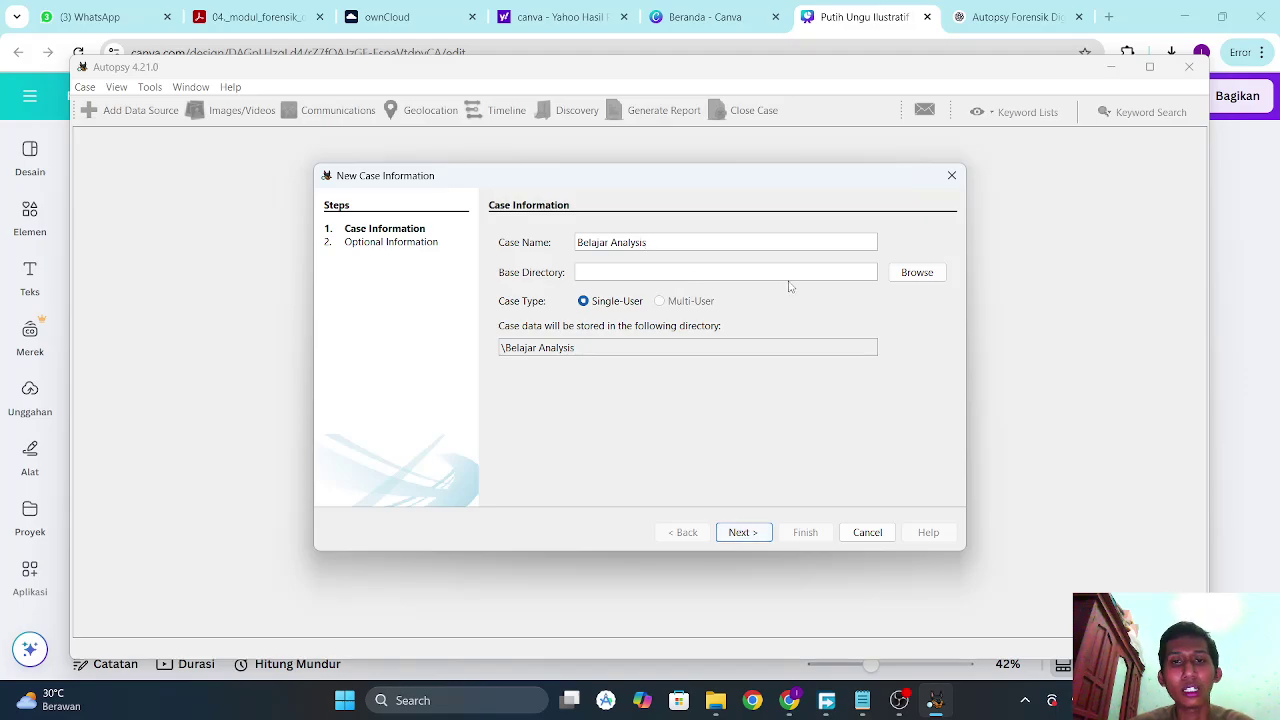
{"action": "left_click", "coordinate": [906, 273]}
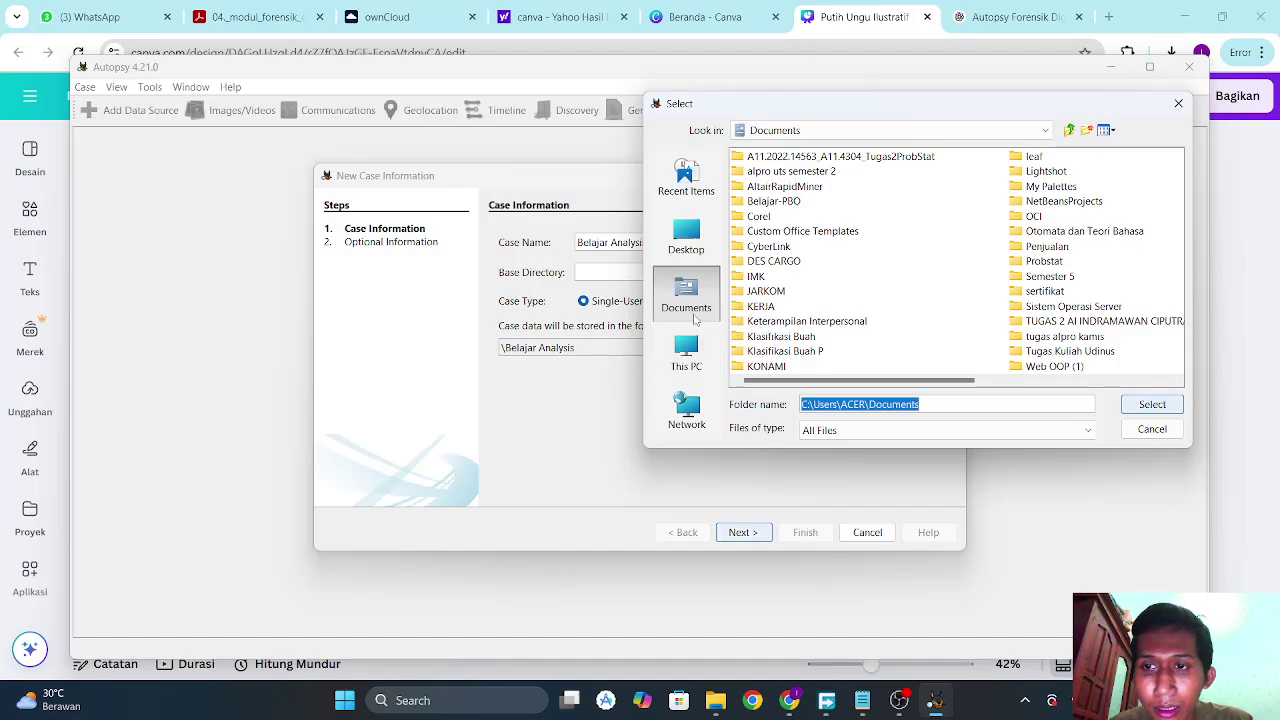
Select C:\forensik as the case's base directory.
{"action": "left_click", "coordinate": [696, 347]}
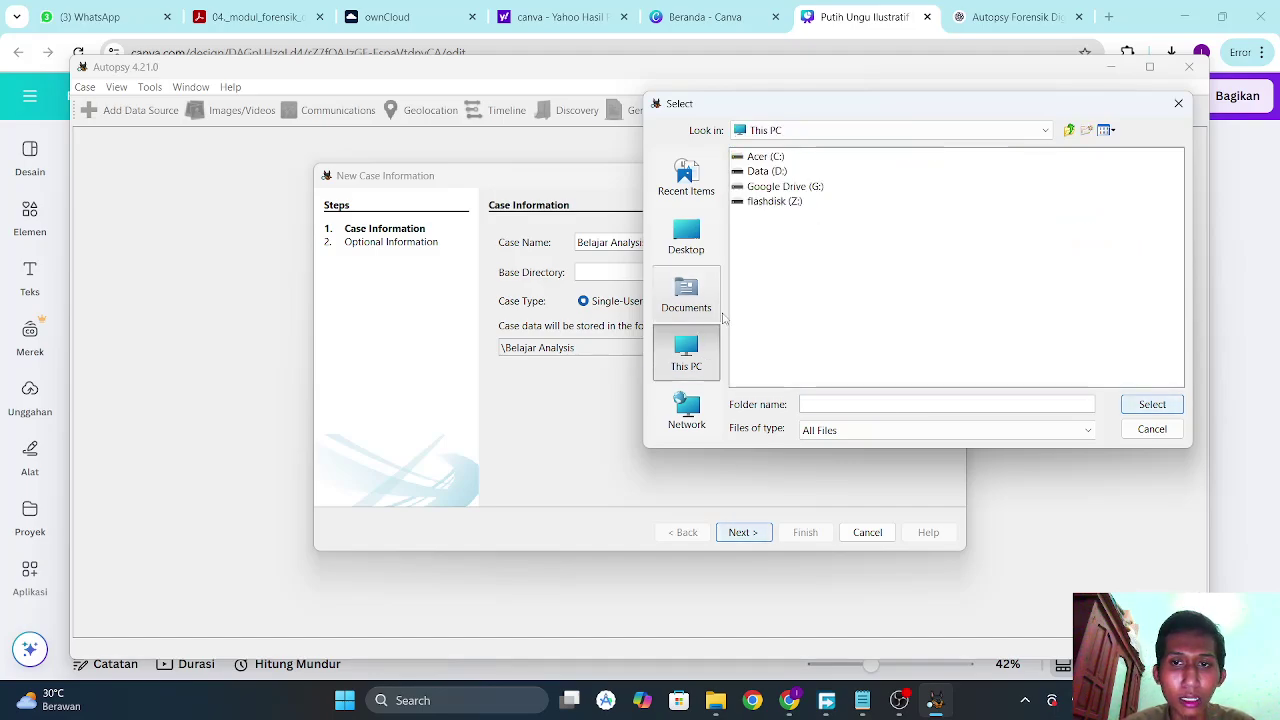
{"action": "double_click", "coordinate": [770, 157]}
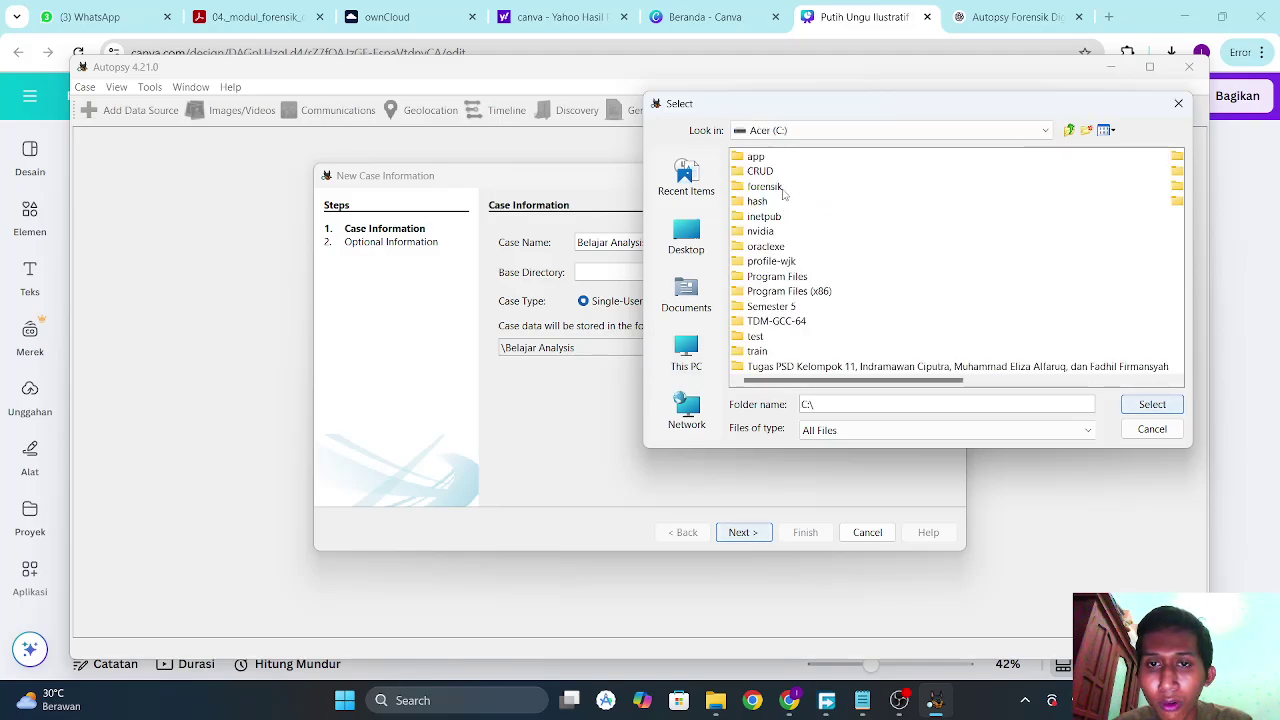
{"action": "double_click", "coordinate": [765, 187]}
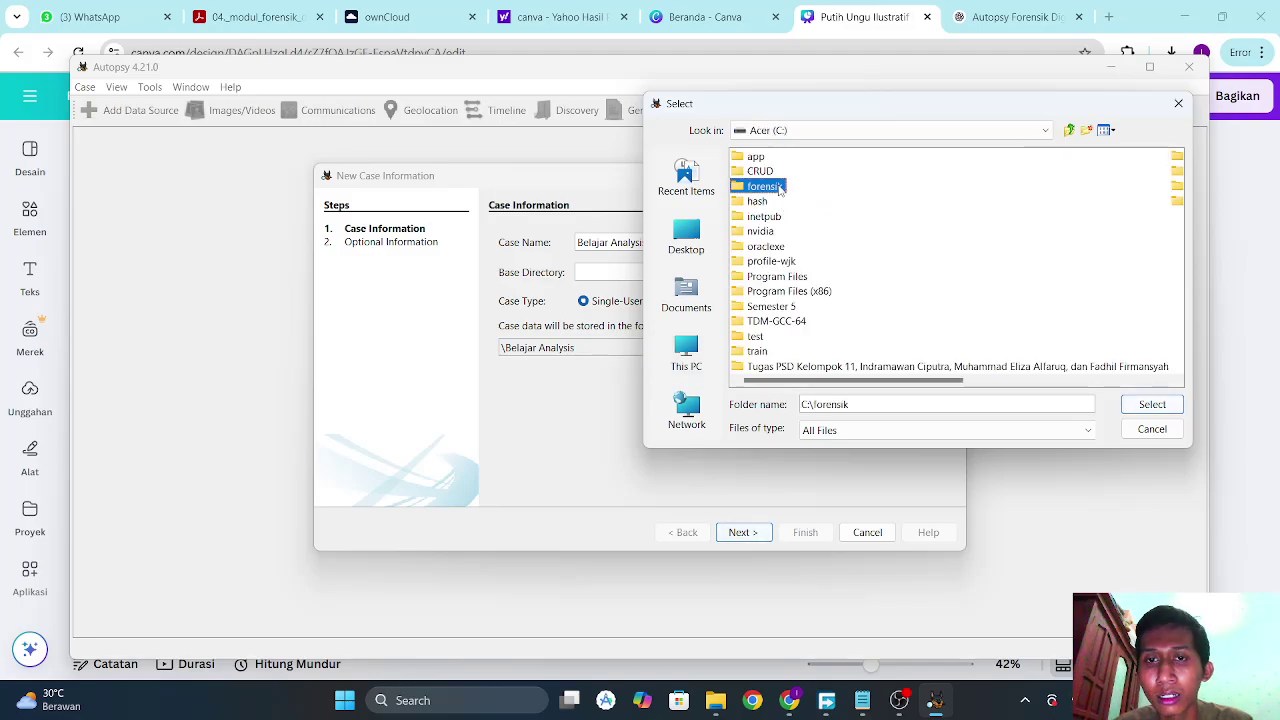
{"action": "left_click", "coordinate": [1148, 406]}
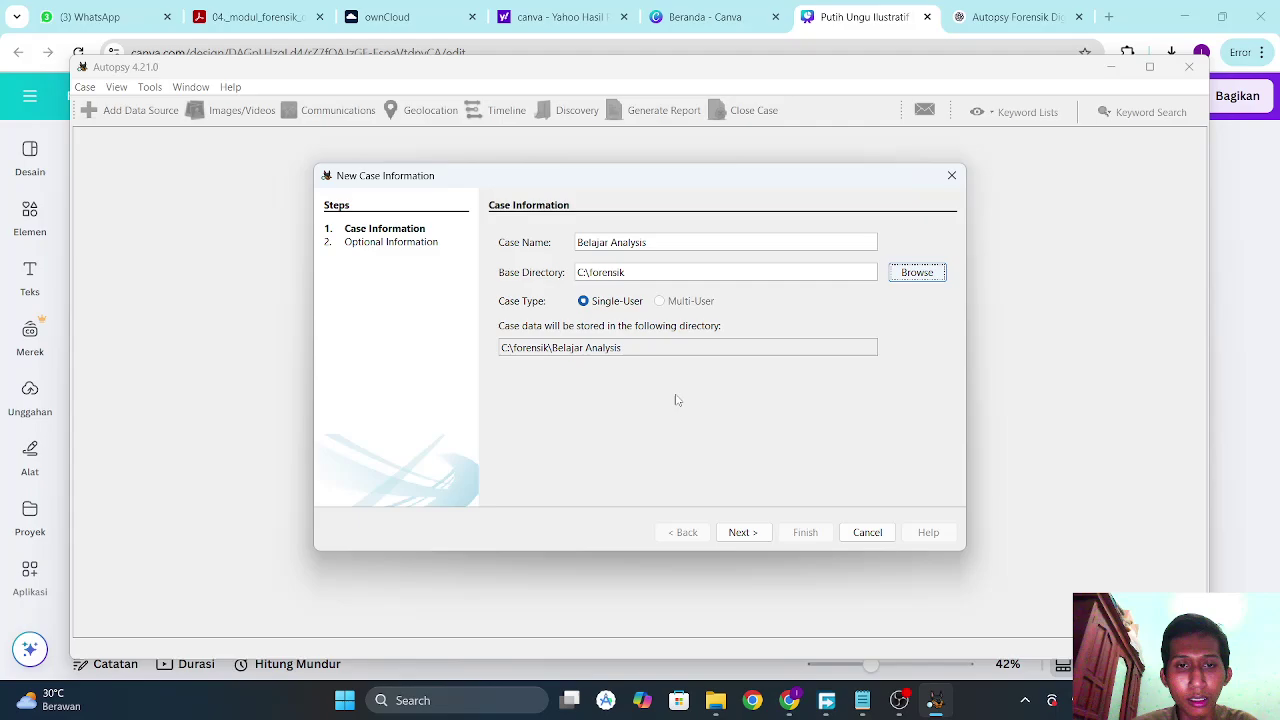
Enter case number FORDIG001 plus the examiner's name, phone number and e-mail.
{"action": "left_click", "coordinate": [752, 534]}
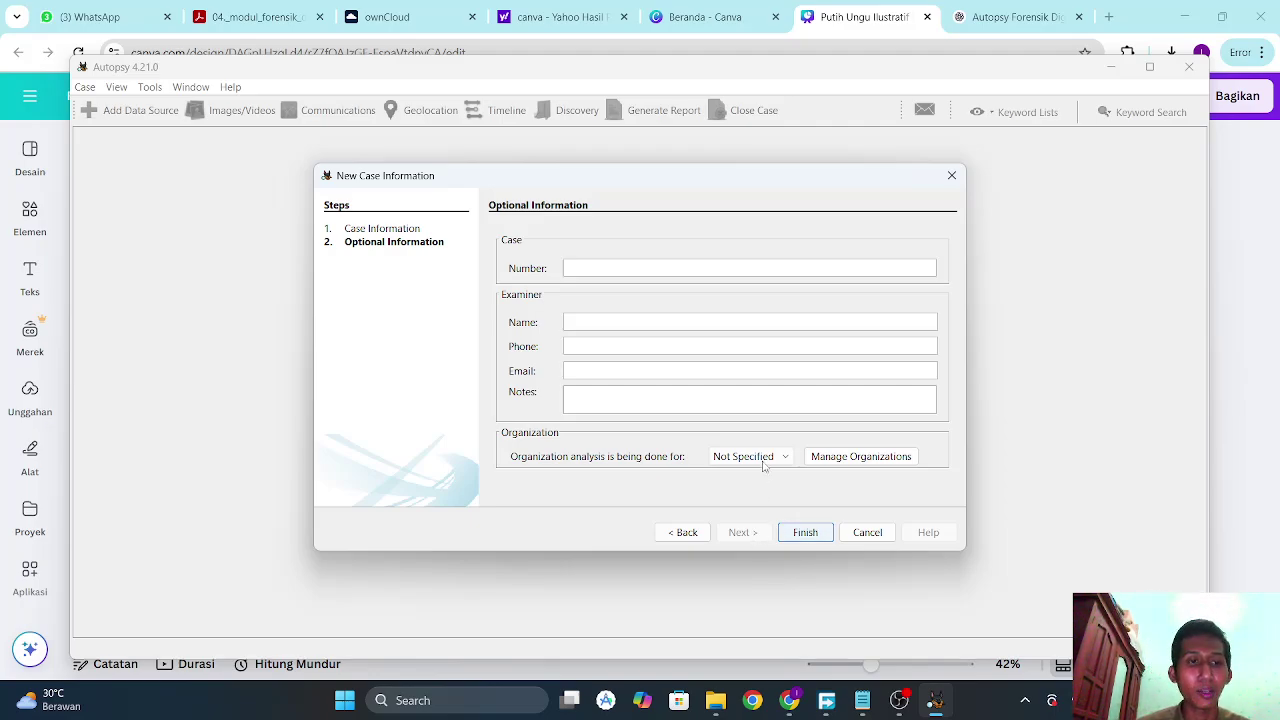
{"action": "key", "text": "Caps_Lock"}
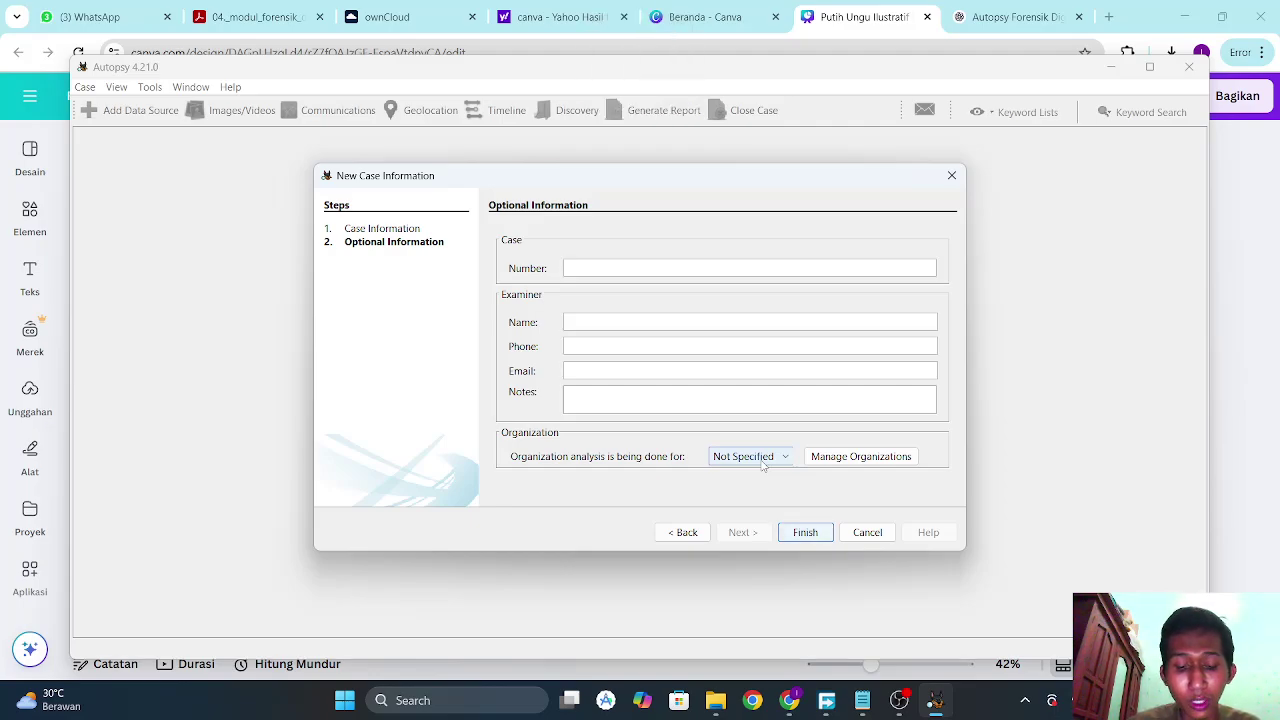
{"action": "type", "text": "FORDIG"}
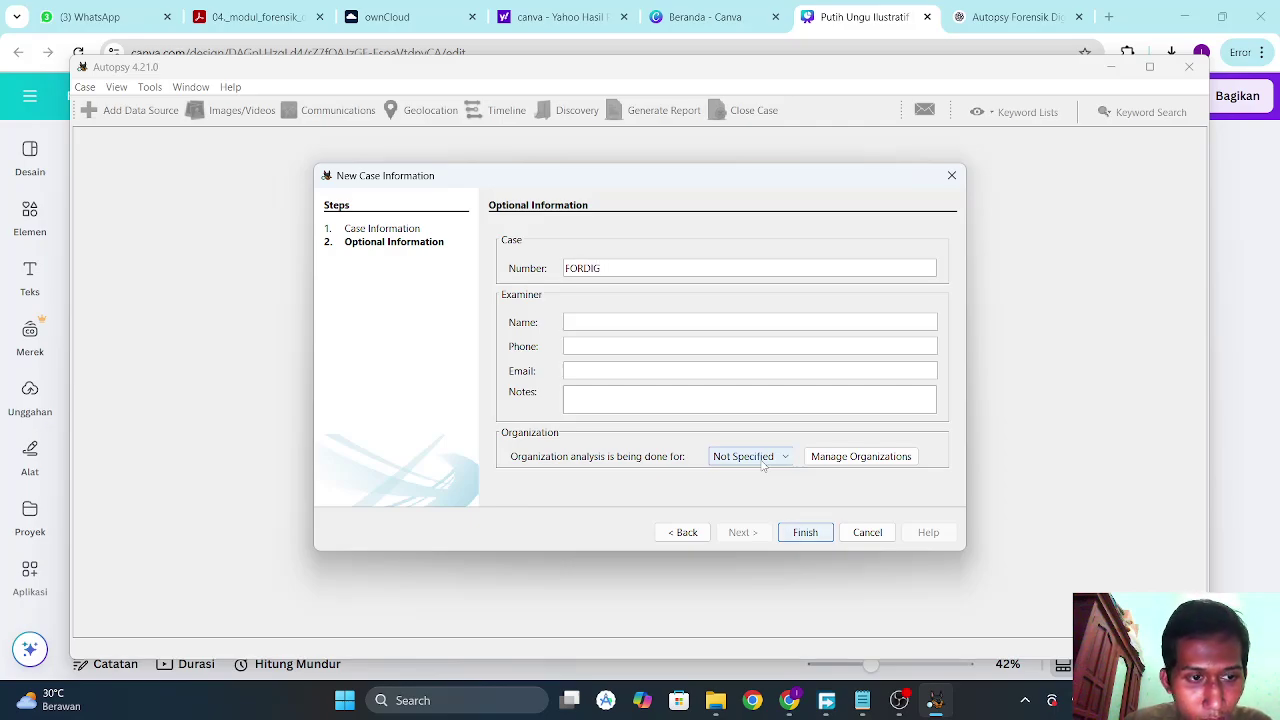
{"action": "type", "text": "001"}
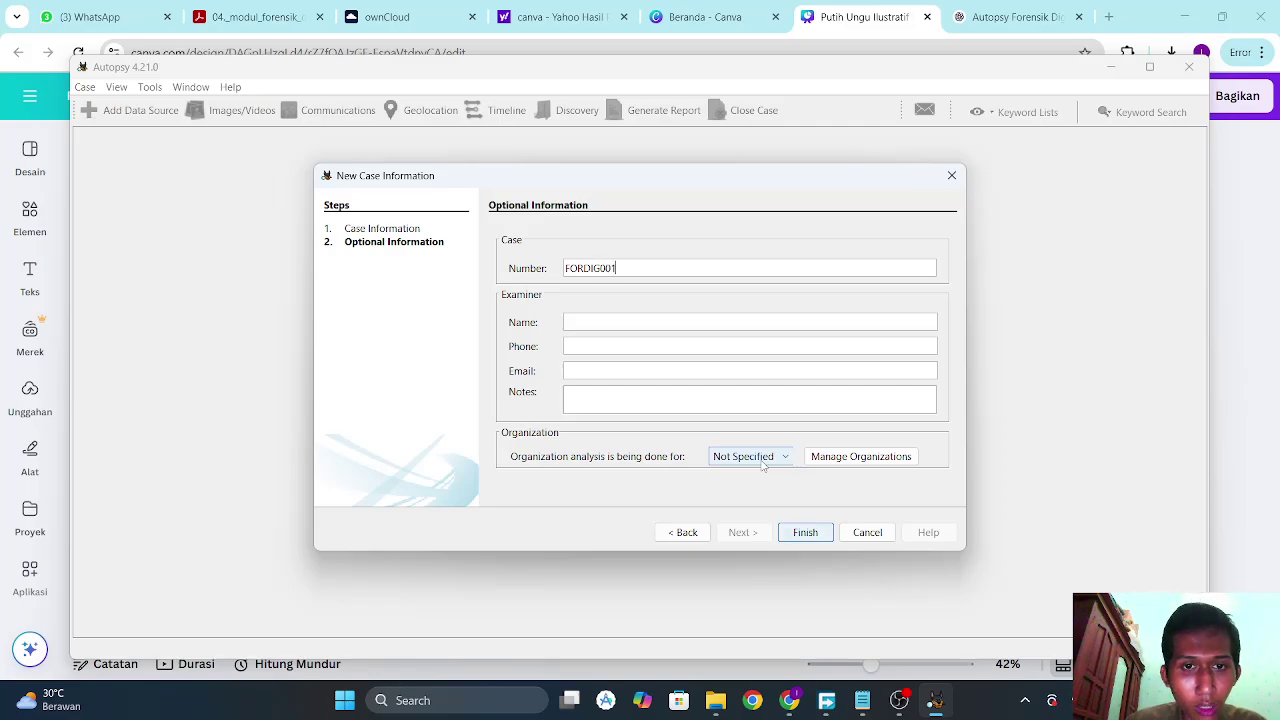
{"action": "left_click", "coordinate": [575, 319]}
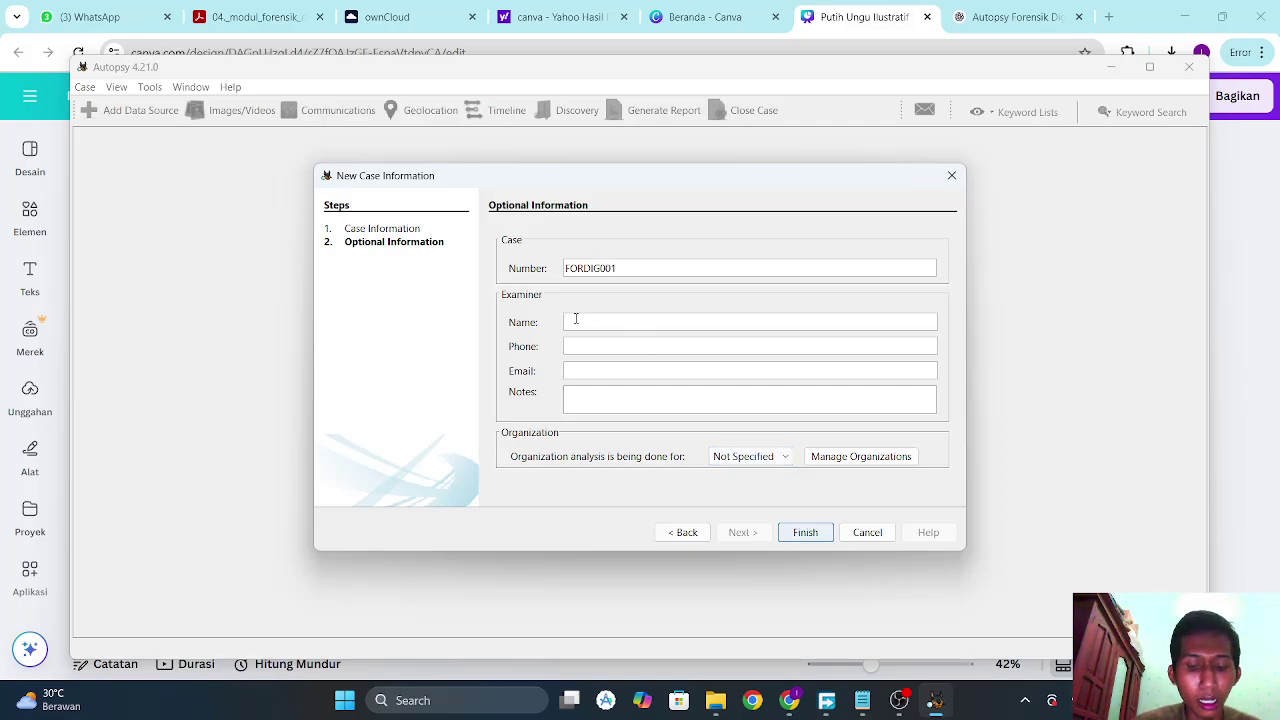
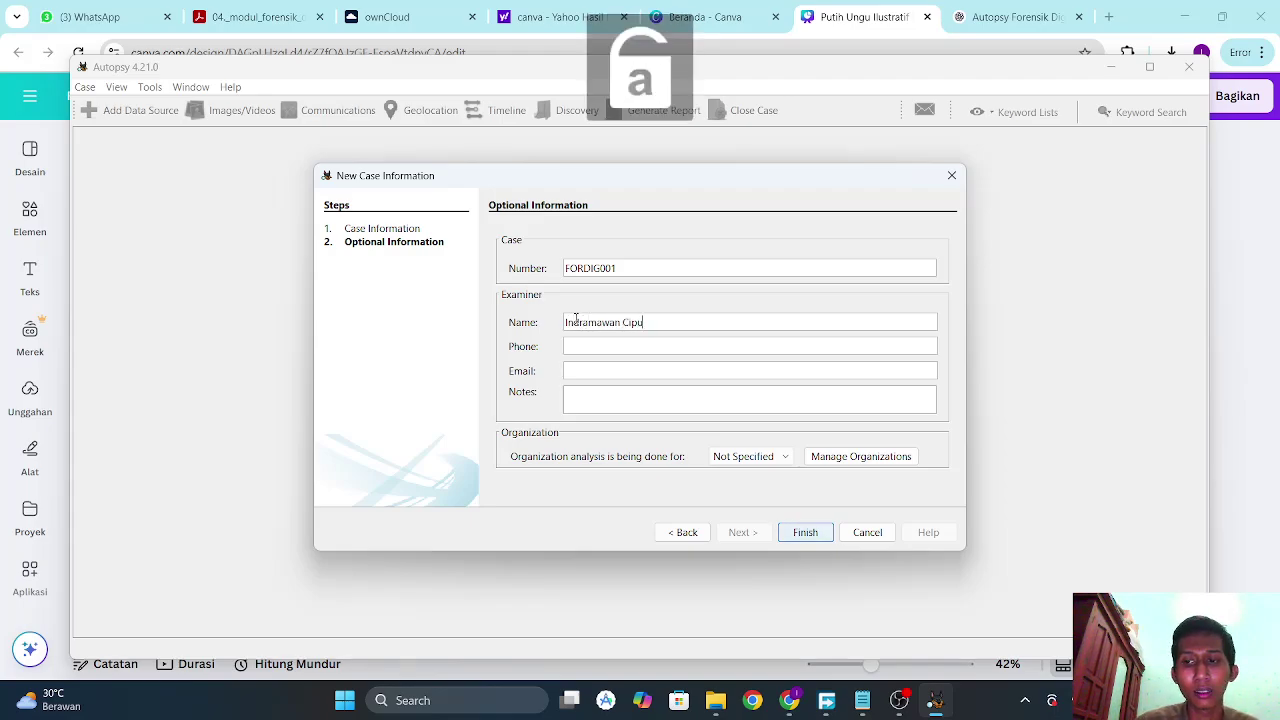
{"action": "left_click", "coordinate": [577, 340]}
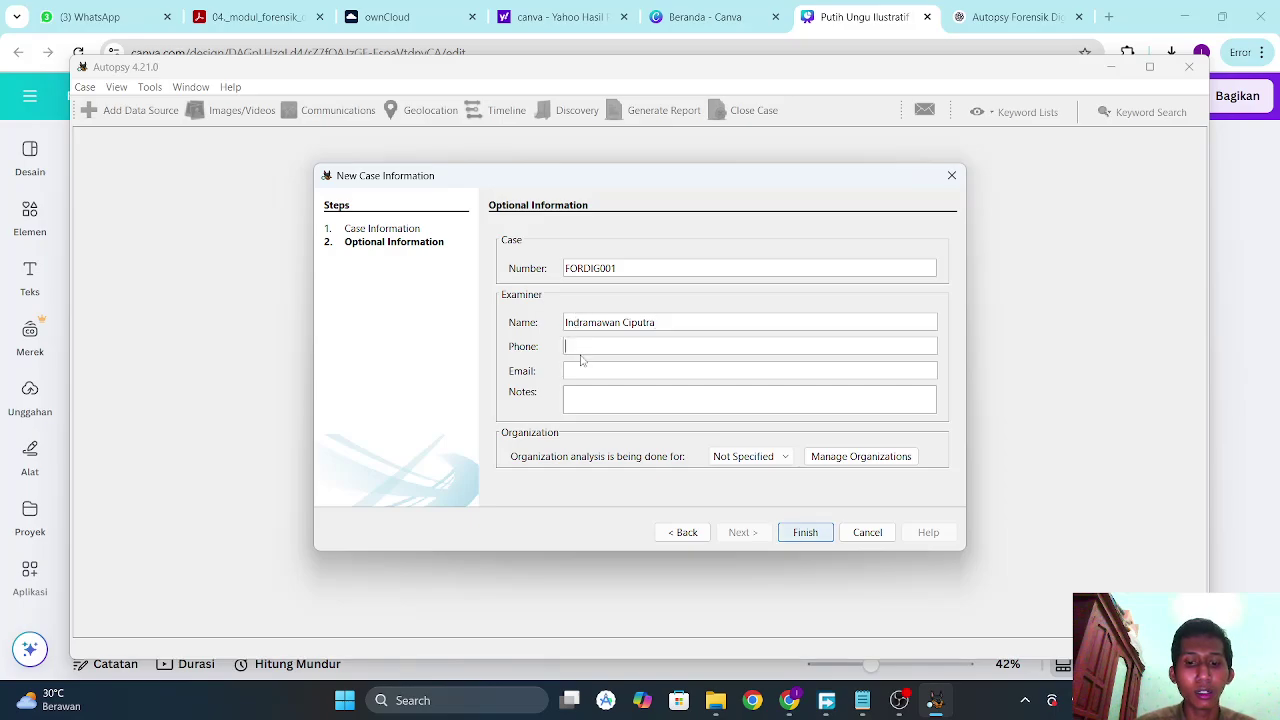
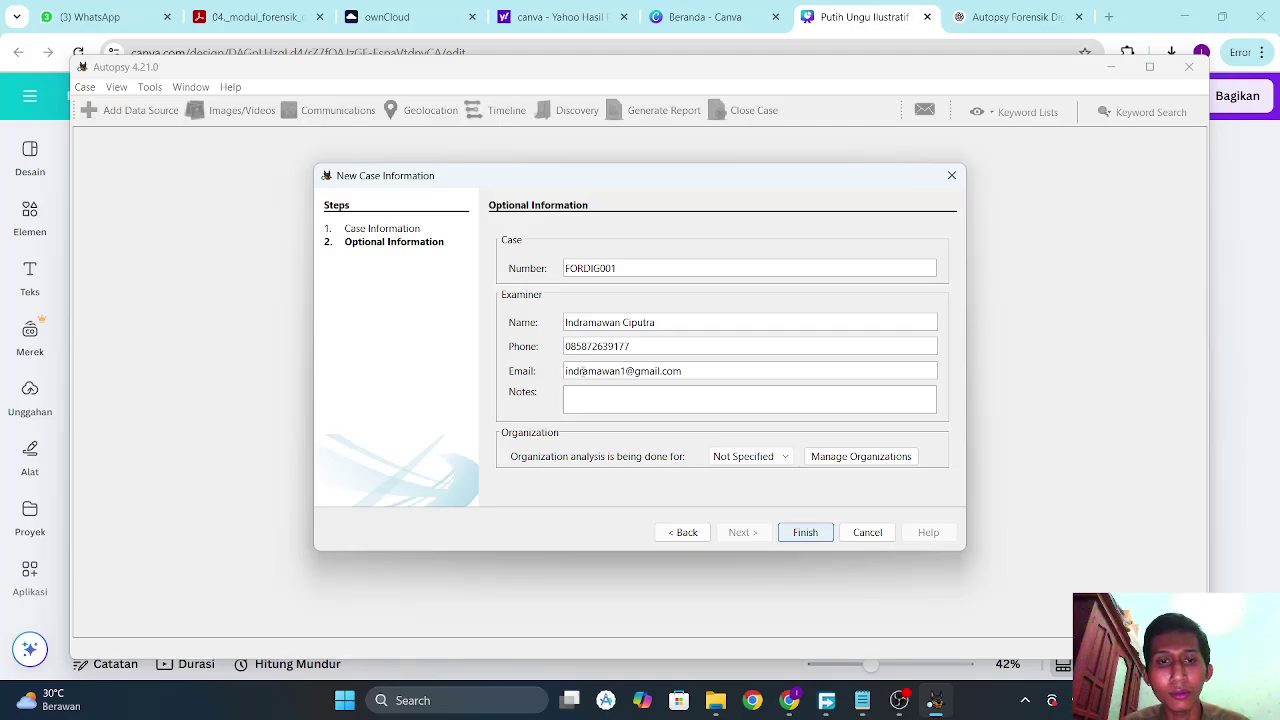
Write the case note 'Kasus Korupsi Kementrian'.
{"action": "left_click", "coordinate": [580, 409]}
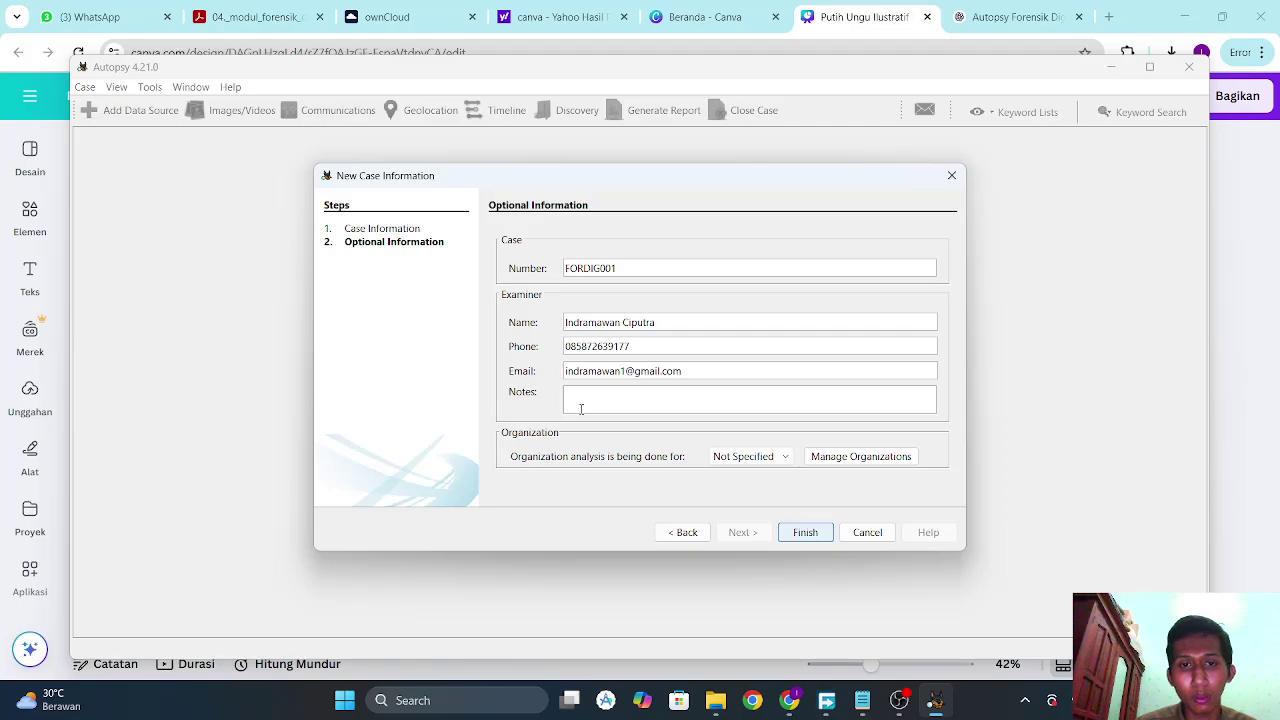
{"action": "key", "text": "Caps_Lock"}
{"action": "type", "text": "K"}
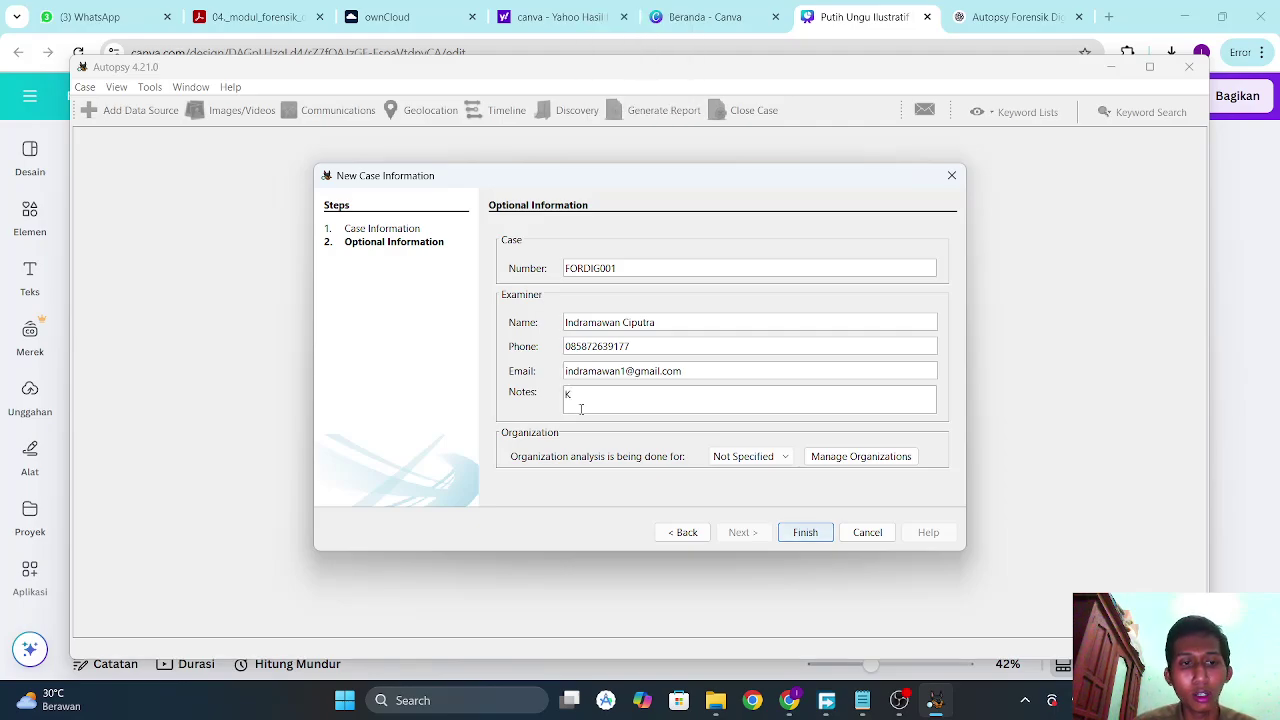
{"action": "key", "text": "Caps_Lock"}
{"action": "type", "text": "a"}
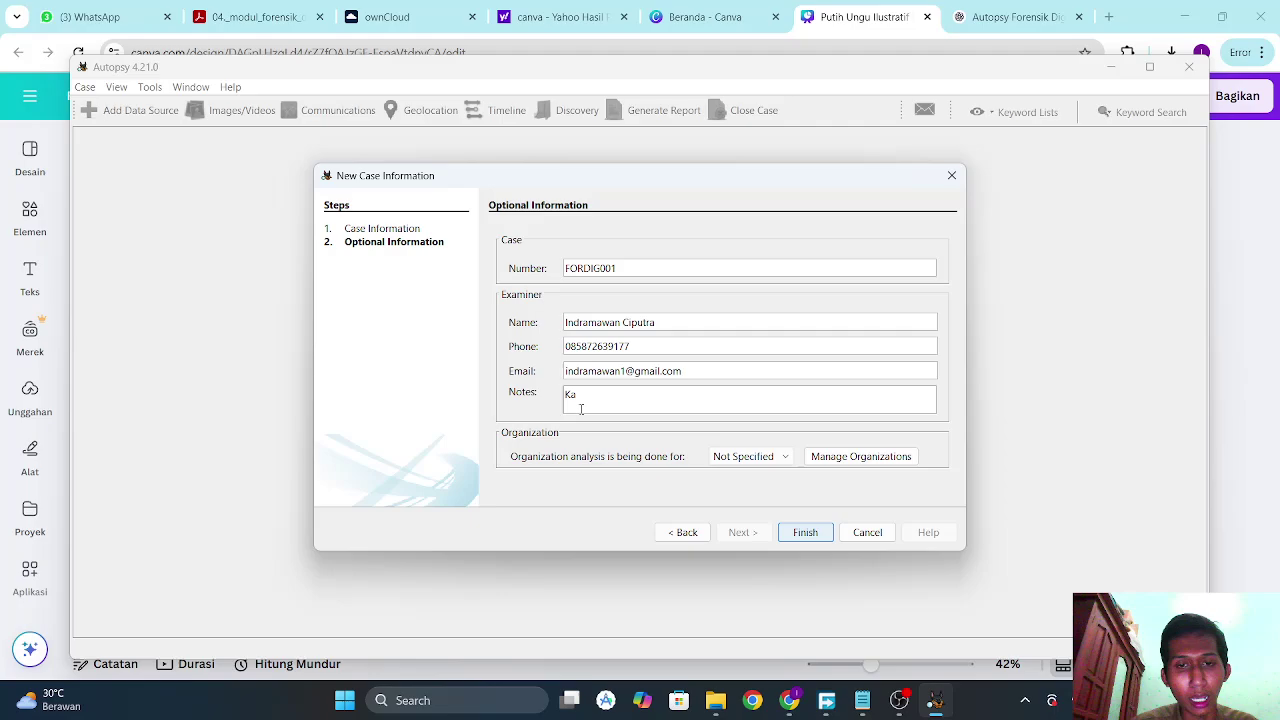
{"action": "type", "text": "sus"}
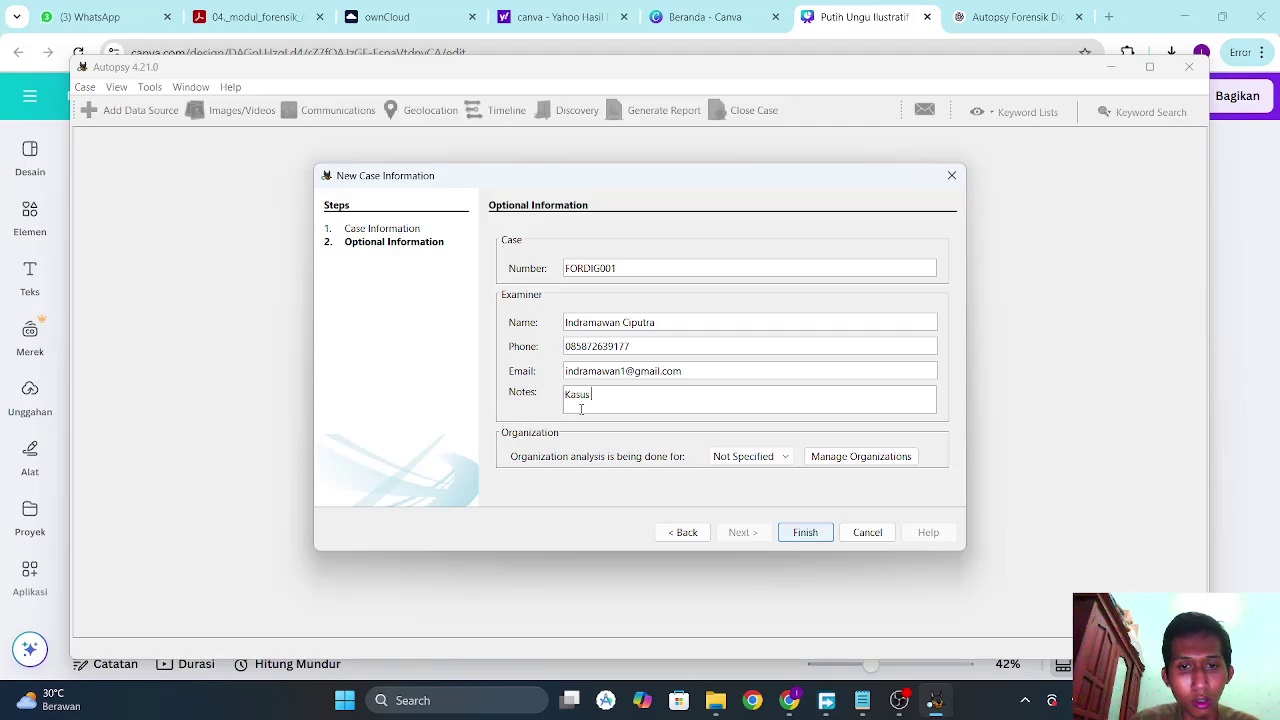
{"action": "key", "text": "Caps_Lock"}
{"action": "type", "text": "K"}
{"action": "key", "text": "Caps_Lock"}
{"action": "type", "text": "or"}
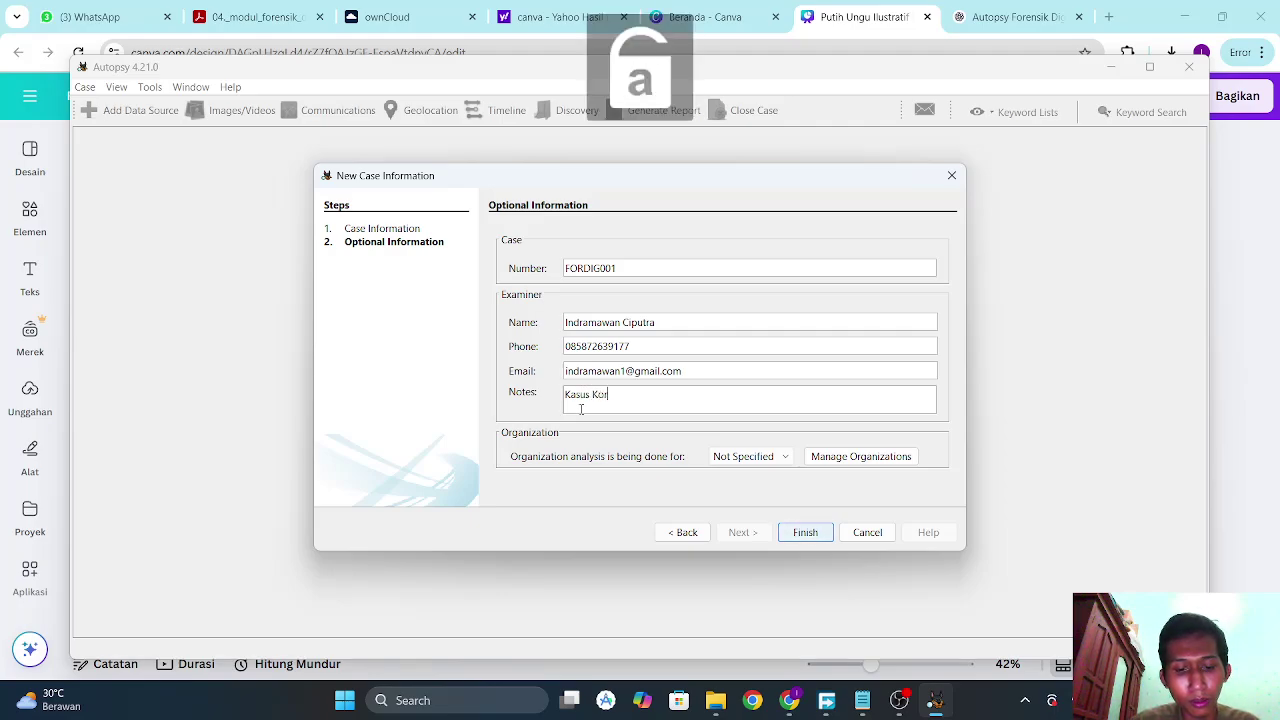
{"action": "type", "text": "upsi"}
{"action": "key", "text": "Caps_Lock"}
{"action": "type", "text": "K"}
{"action": "key", "text": "Caps_Lock"}
{"action": "type", "text": "ementrin"}
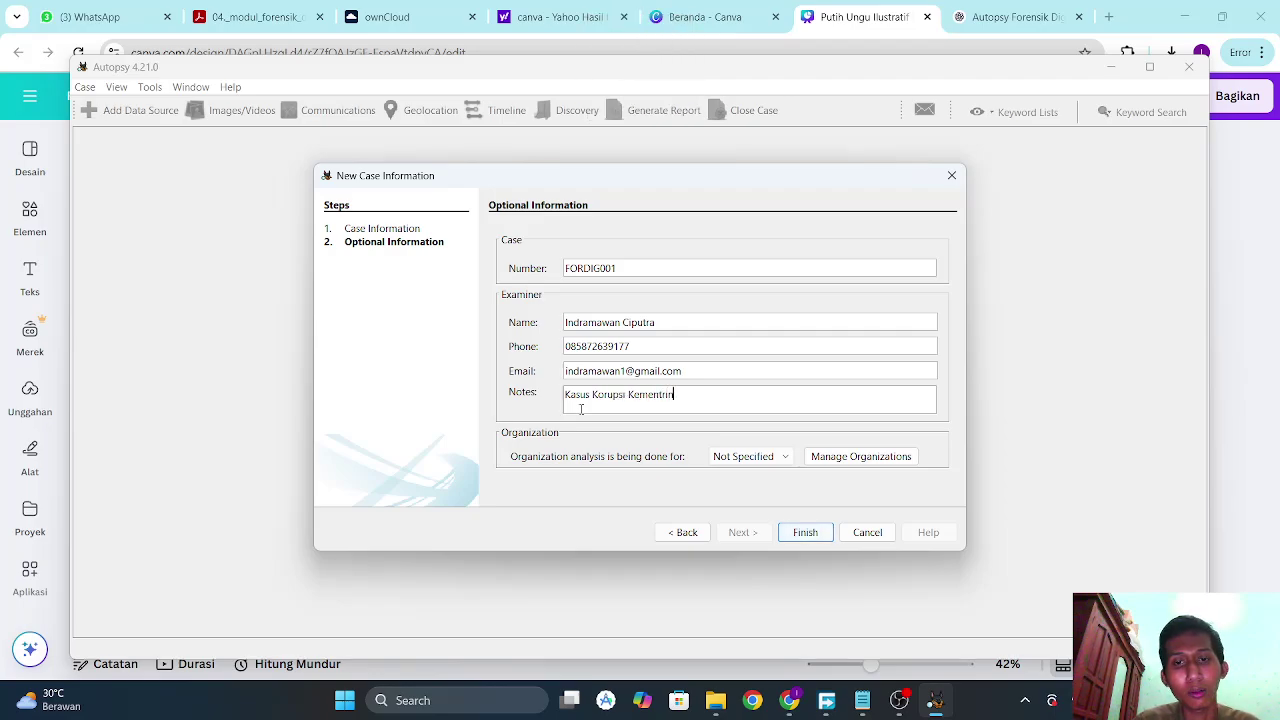
{"action": "key", "text": "BackSpace"}
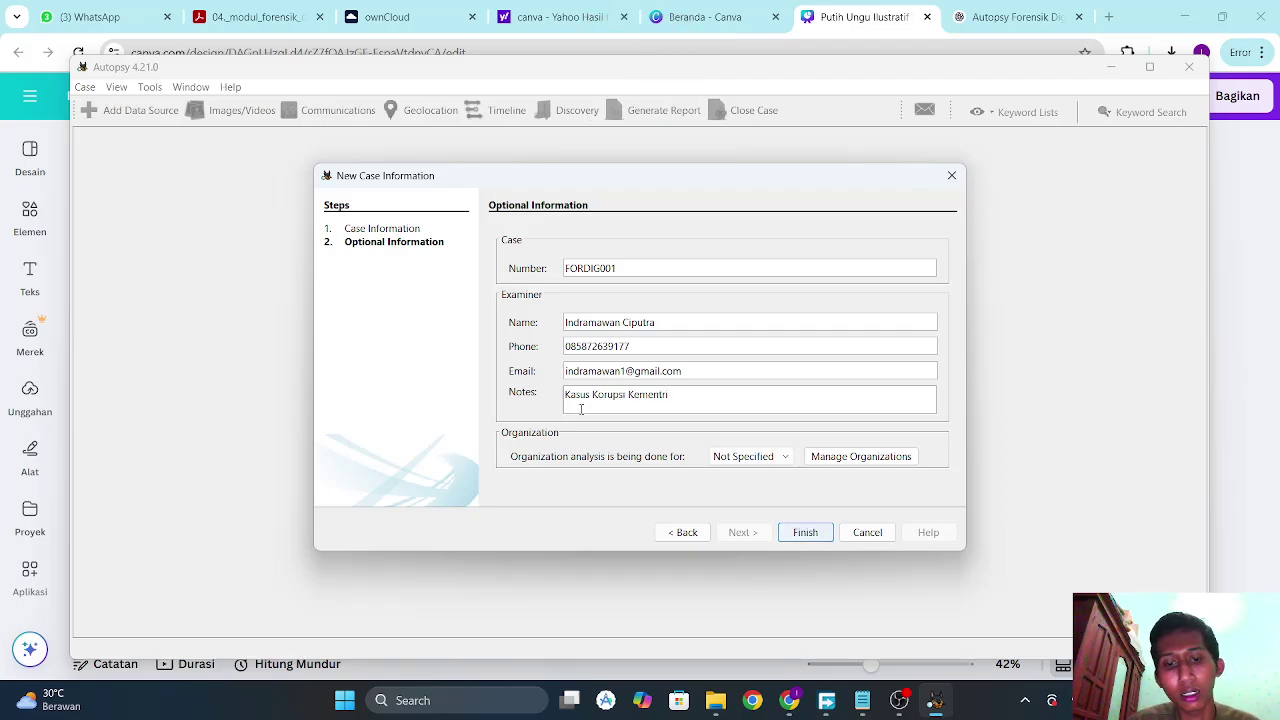
{"action": "type", "text": "an"}
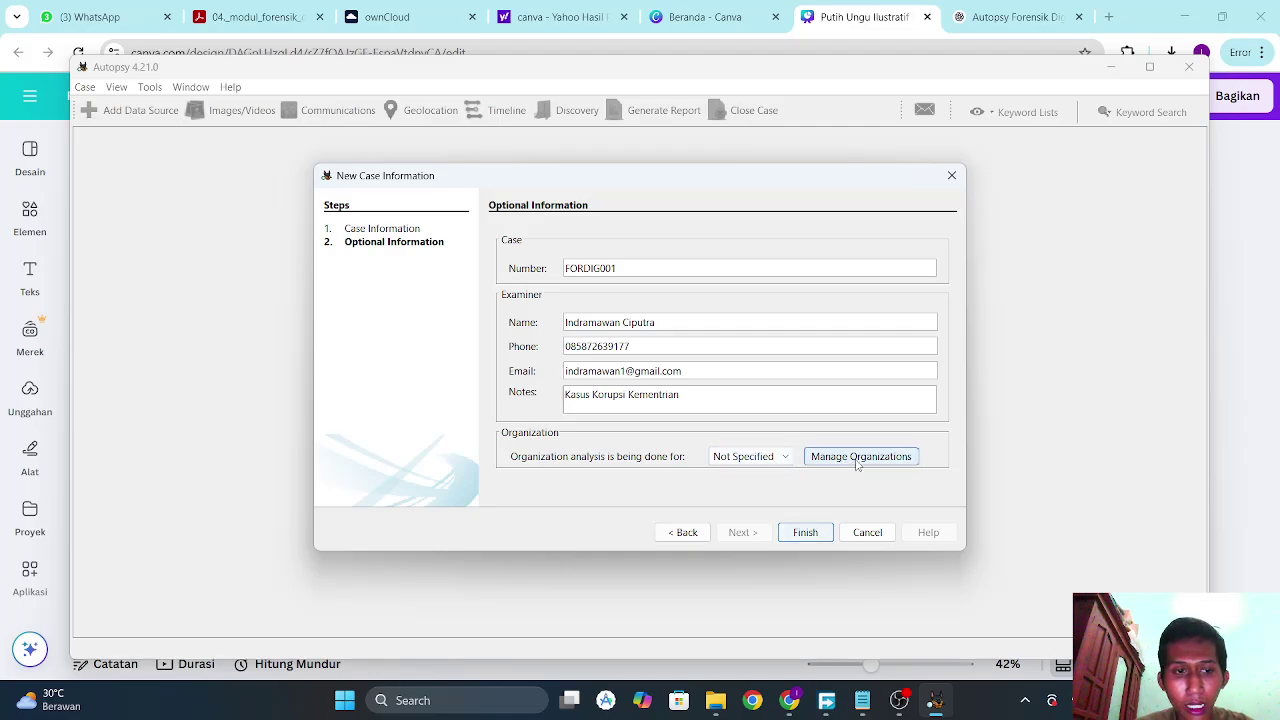
Finish creating the Belajar Analysis case with the entered details.
{"action": "left_click", "coordinate": [806, 532]}
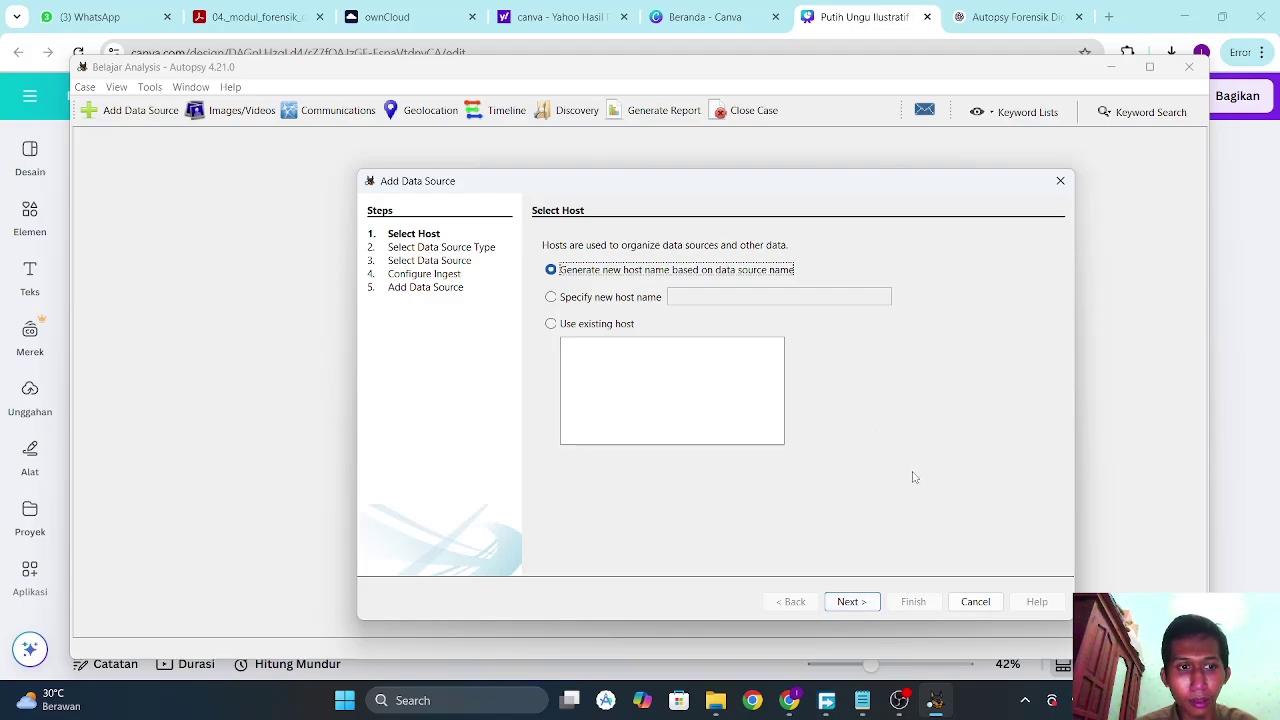
Keep the default host and choose disk image C:\forensik\UDN_FORDIG_01.001 as the data source.
{"action": "left_click", "coordinate": [851, 602]}
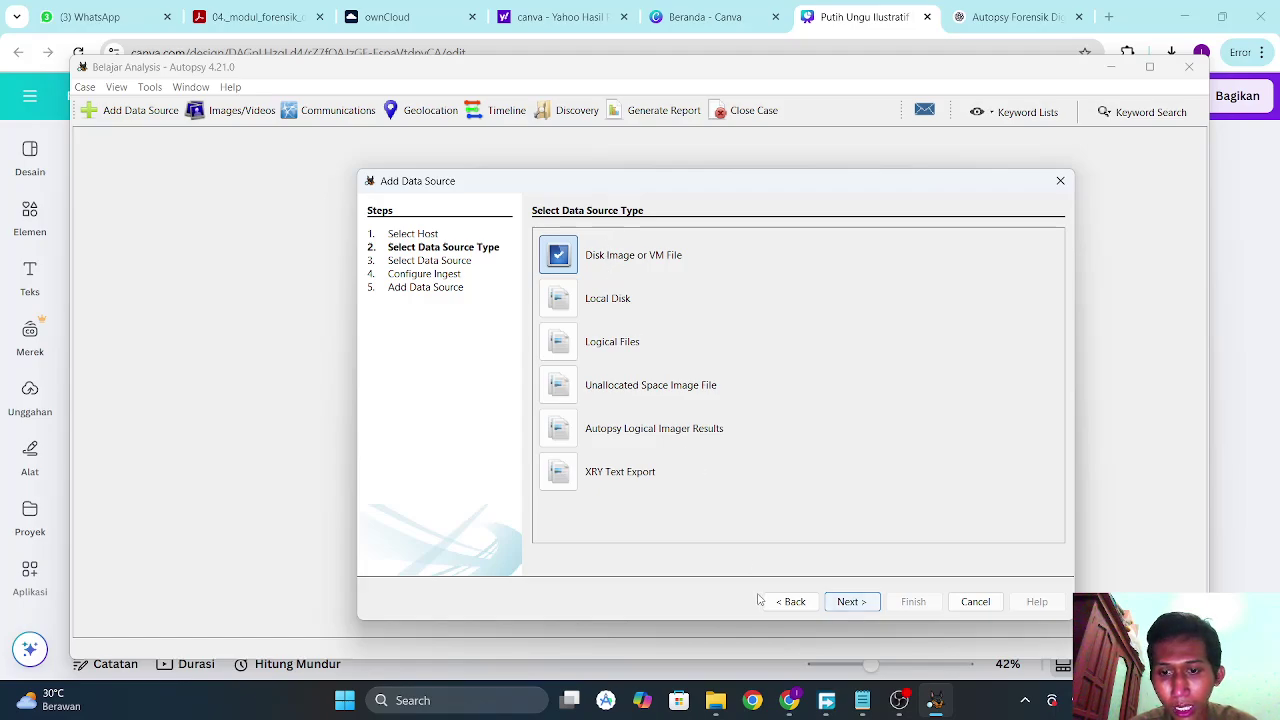
{"action": "left_click", "coordinate": [847, 603]}
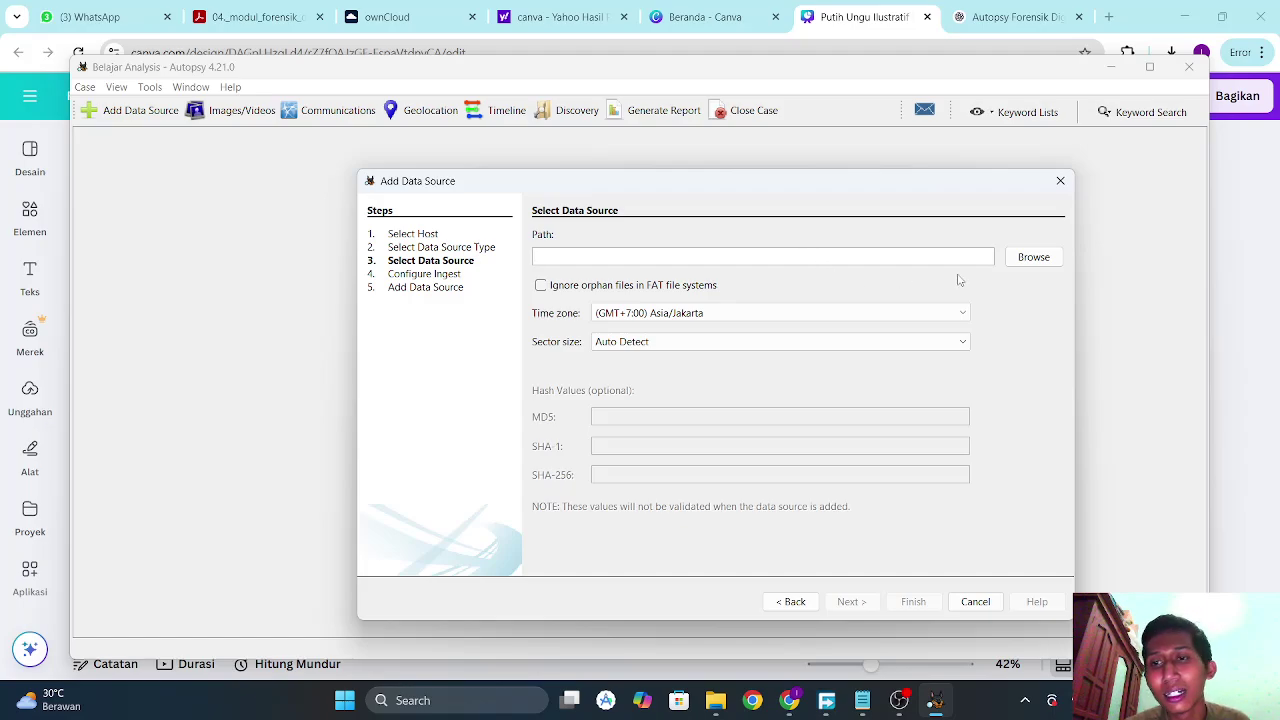
{"action": "left_click", "coordinate": [1026, 262]}
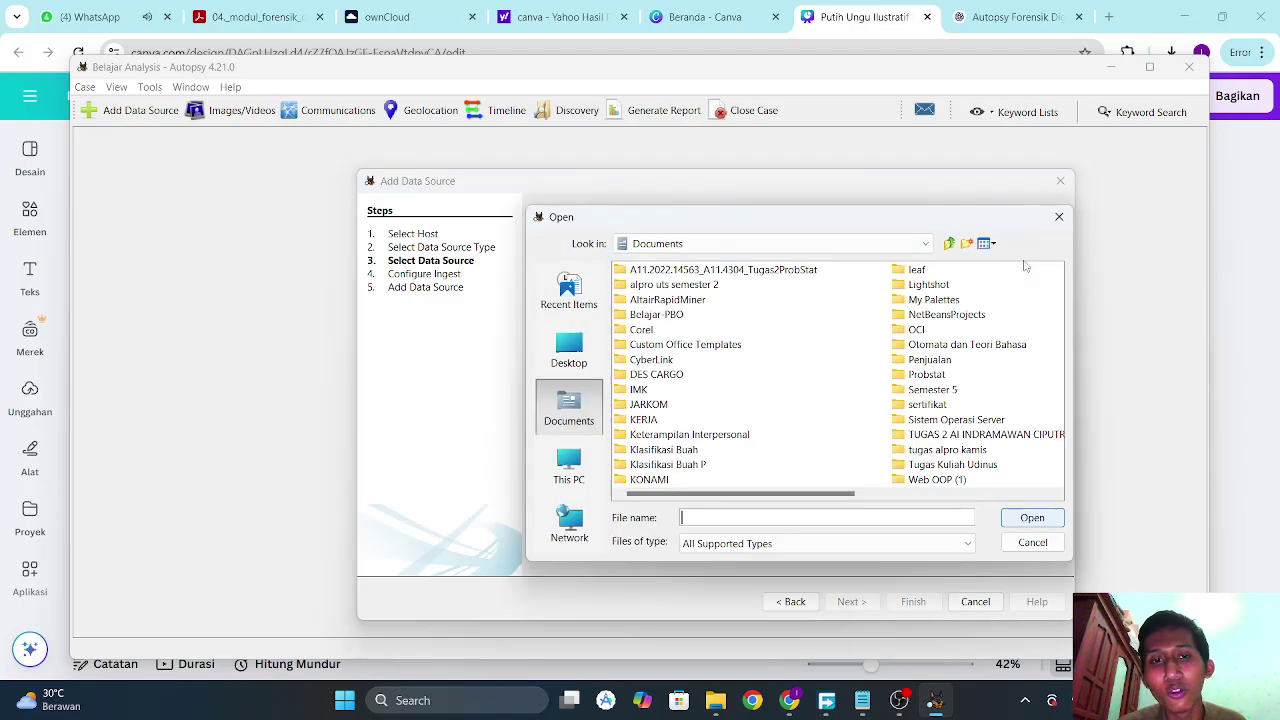
{"action": "left_click", "coordinate": [588, 475]}
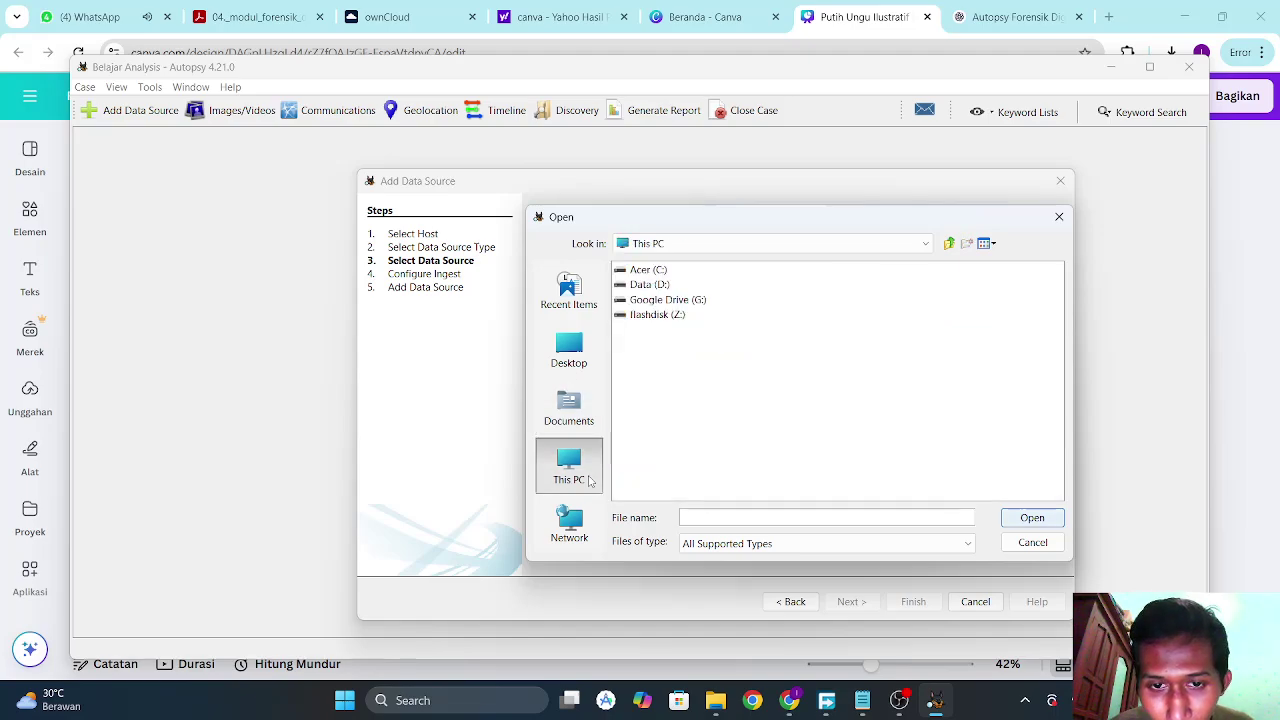
{"action": "double_click", "coordinate": [665, 272]}
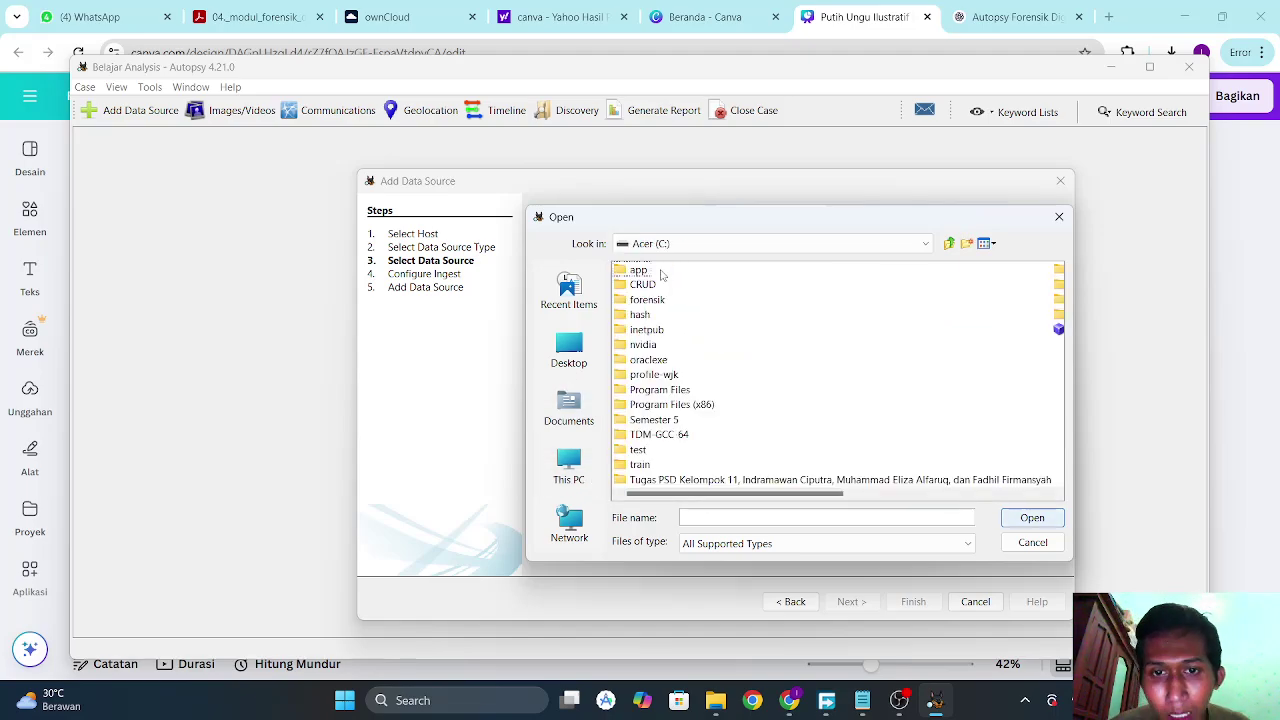
{"action": "double_click", "coordinate": [645, 300]}
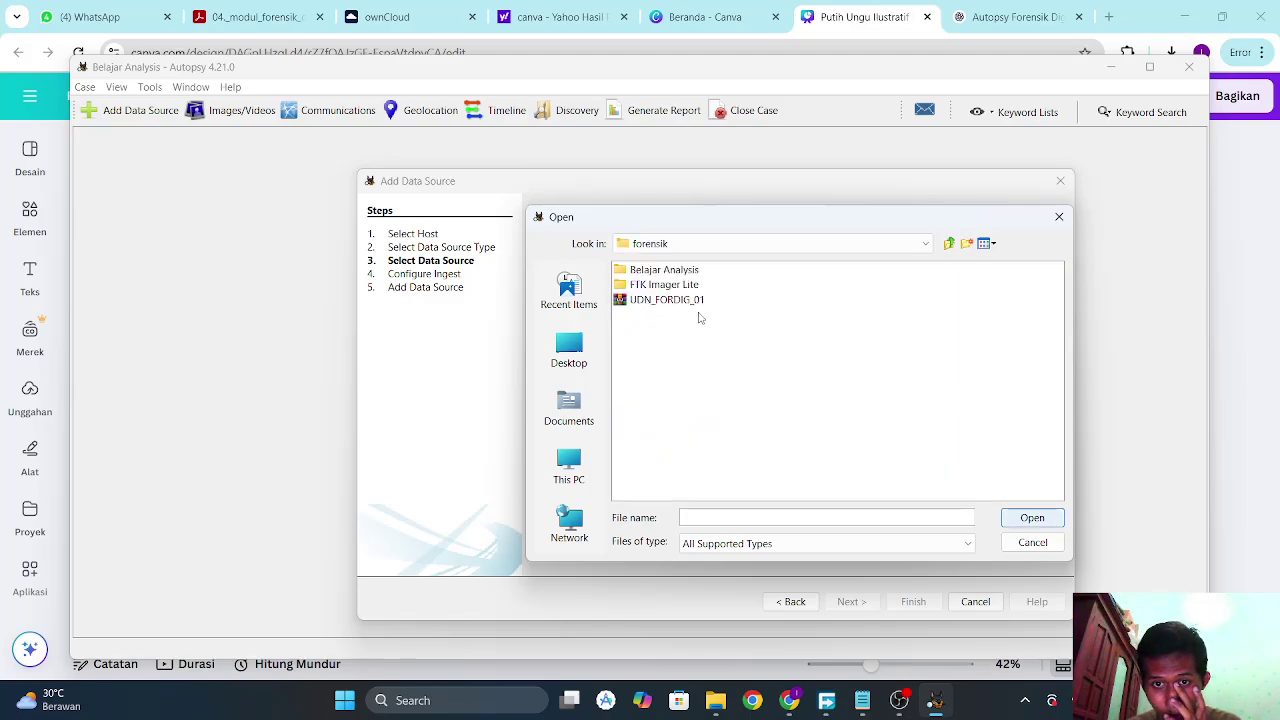
{"action": "left_click", "coordinate": [693, 303]}
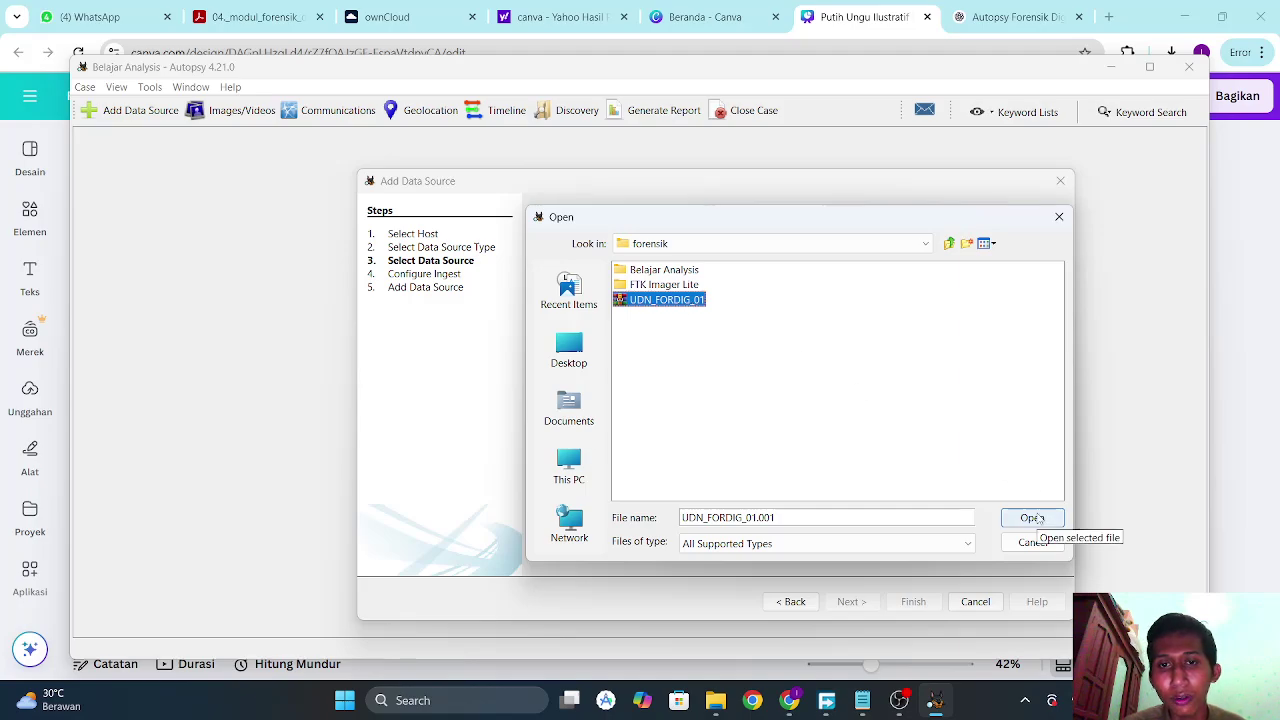
{"action": "left_click", "coordinate": [1033, 518]}
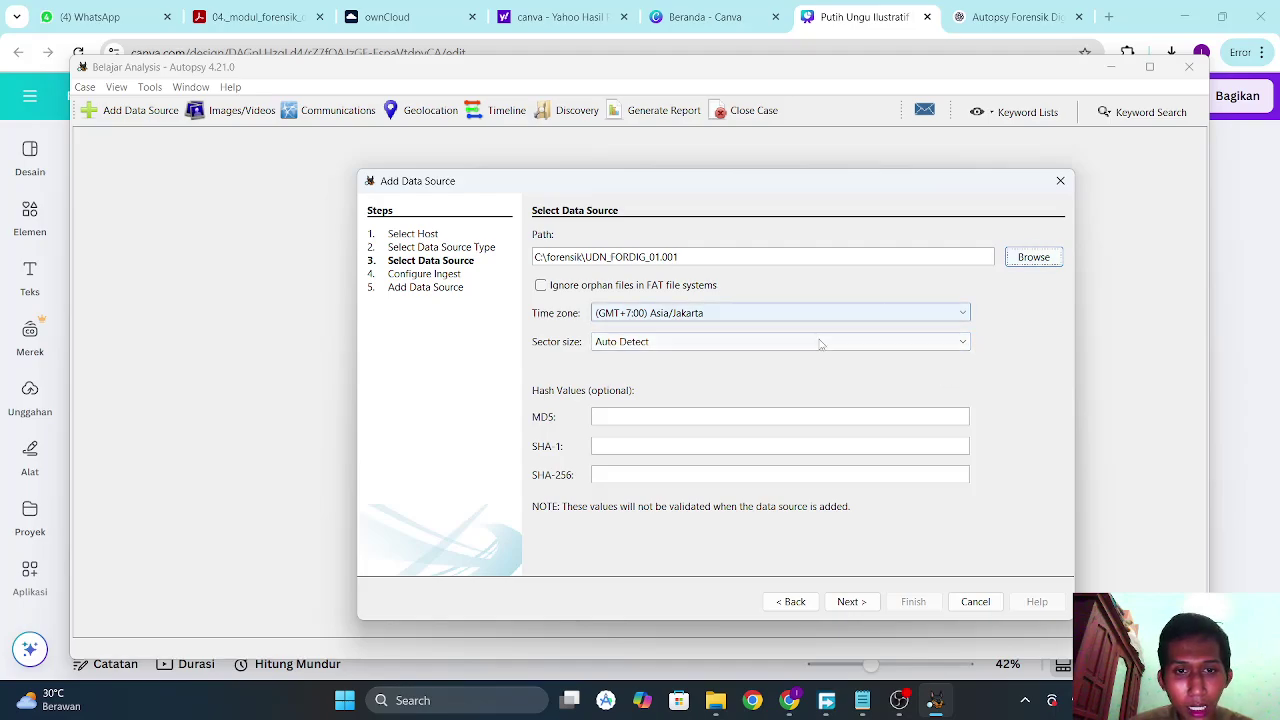
{"action": "left_click", "coordinate": [670, 415]}
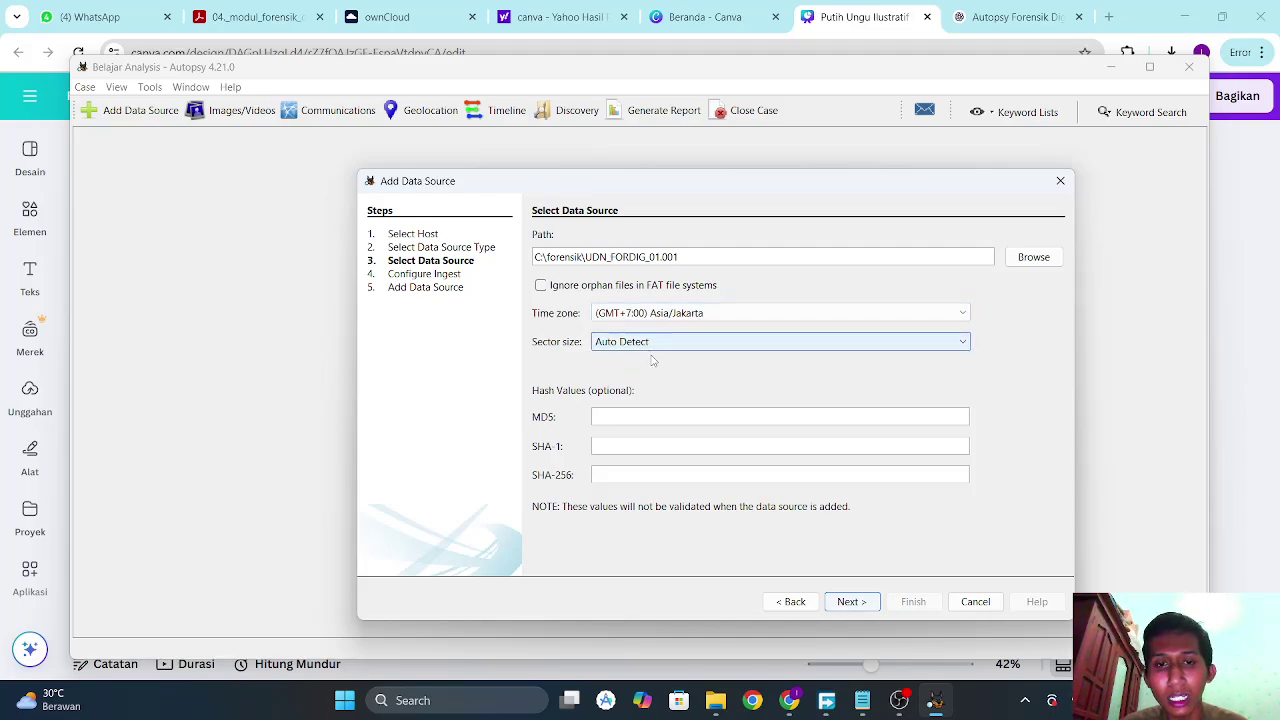
Open the UDN_FORDIG_01.001 FTK Imager report in Notepad and select its verified MD5 hash.
{"action": "left_click", "coordinate": [715, 700]}
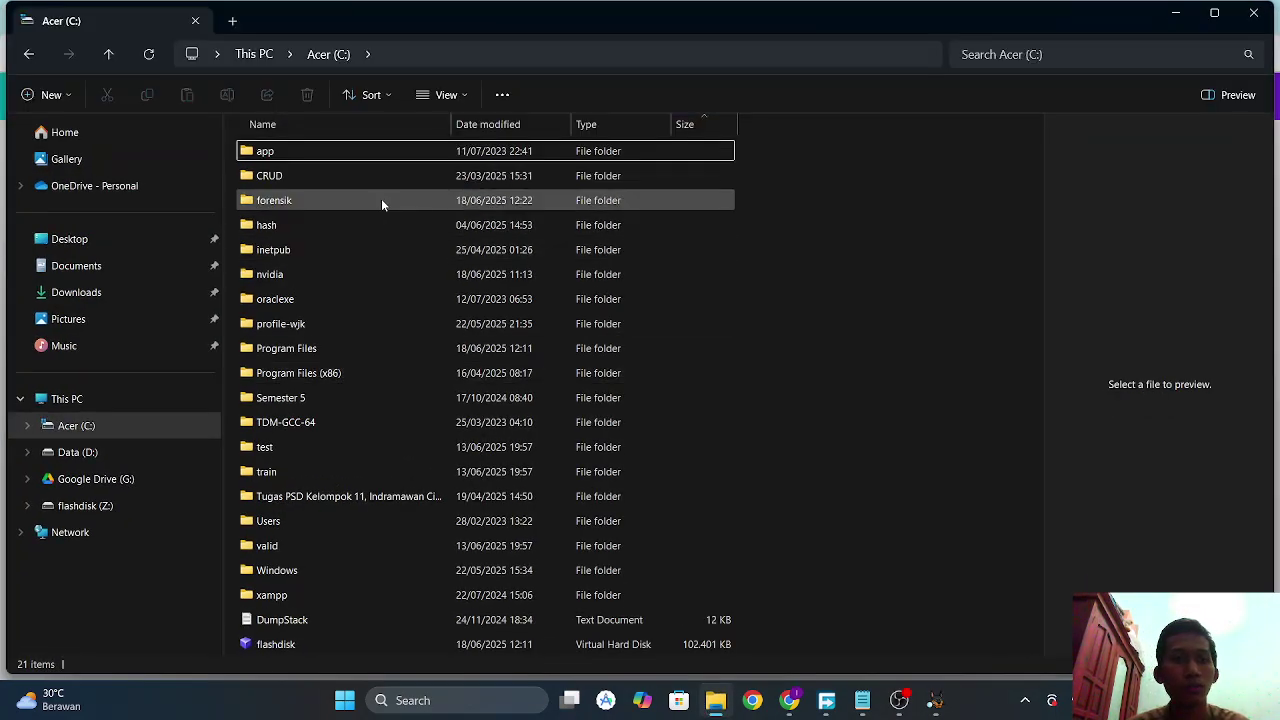
{"action": "double_click", "coordinate": [380, 199]}
{"action": "double_click", "coordinate": [360, 521]}
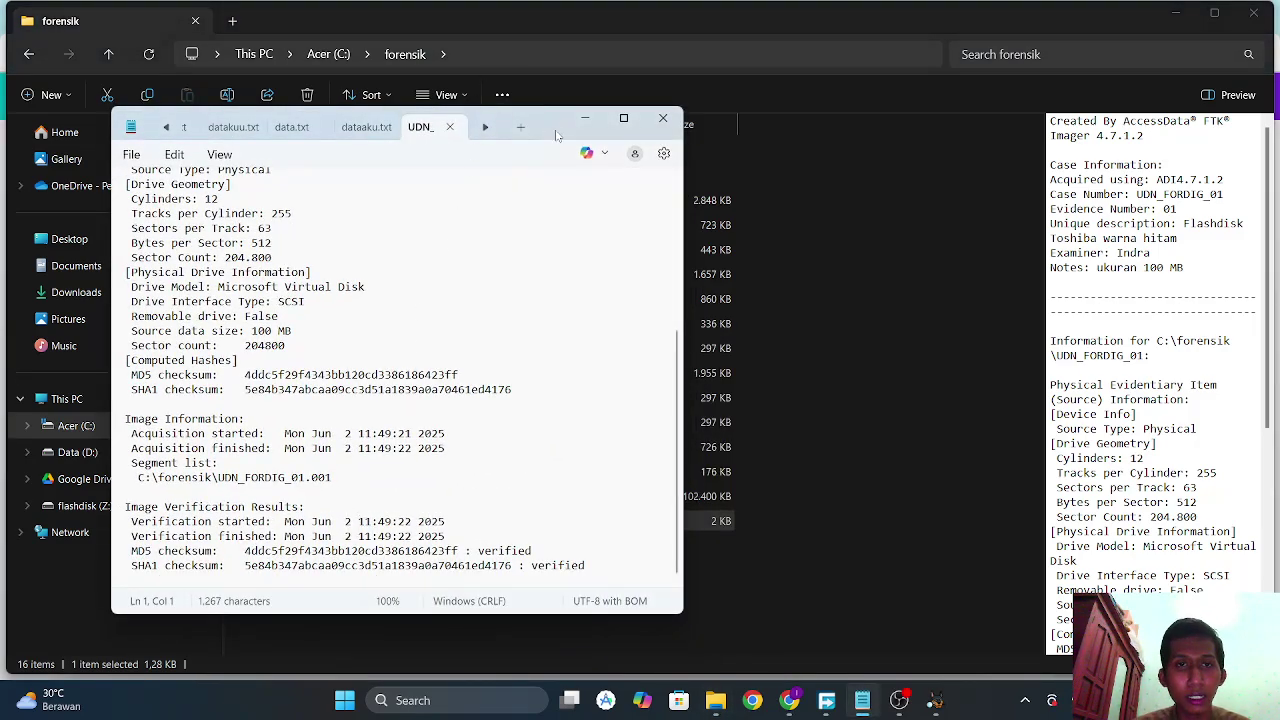
{"action": "left_click_drag", "start_coordinate": [550, 139], "coordinate": [856, 125]}
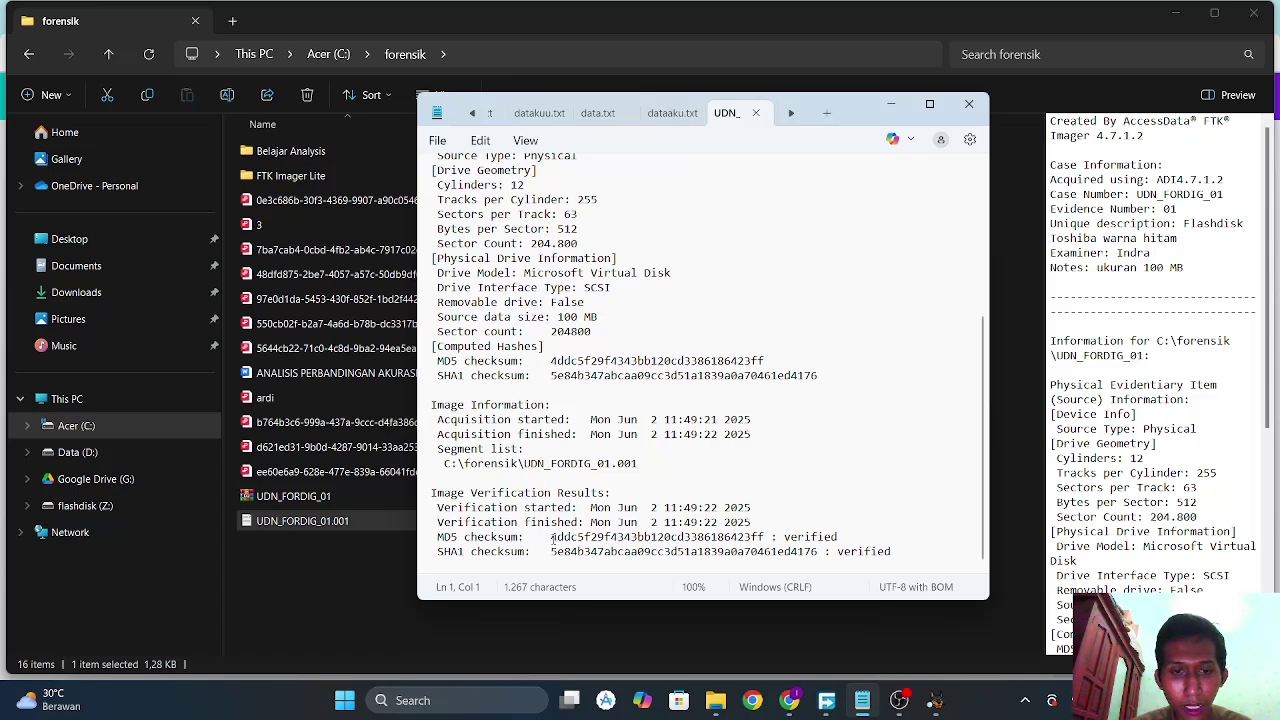
{"action": "left_click_drag", "start_coordinate": [552, 537], "coordinate": [765, 544]}
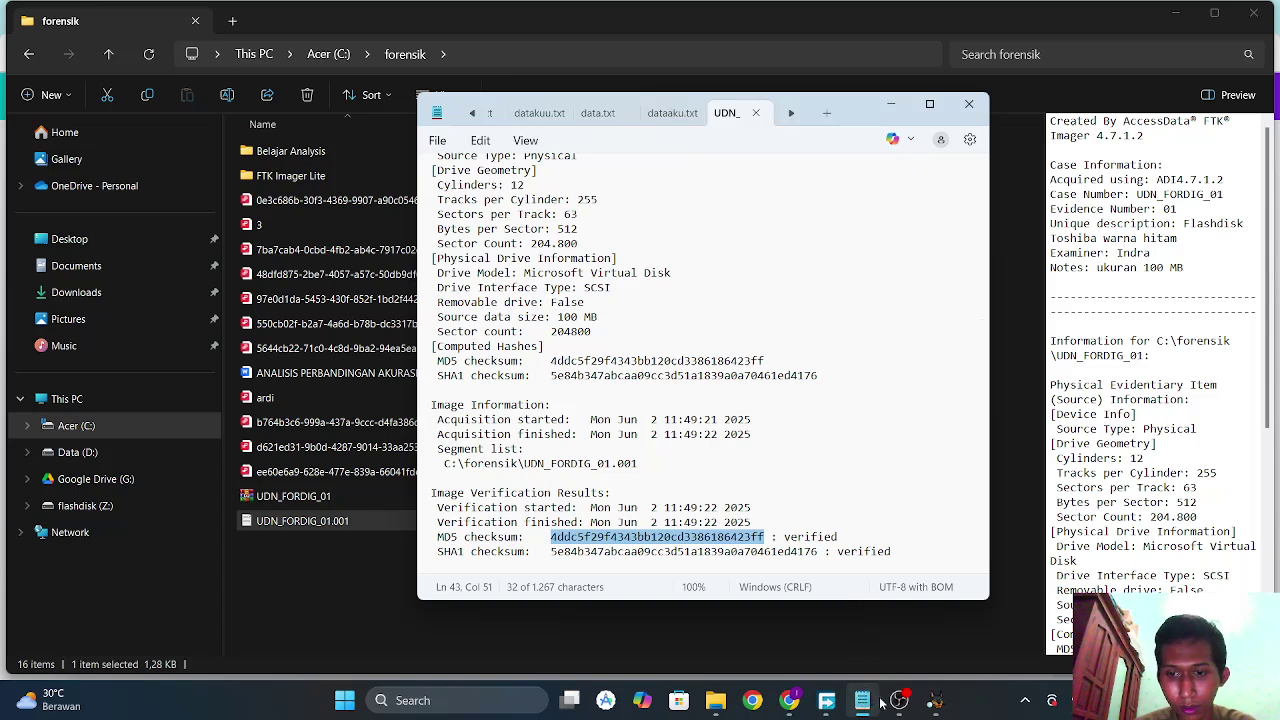
{"action": "left_click", "coordinate": [932, 700]}
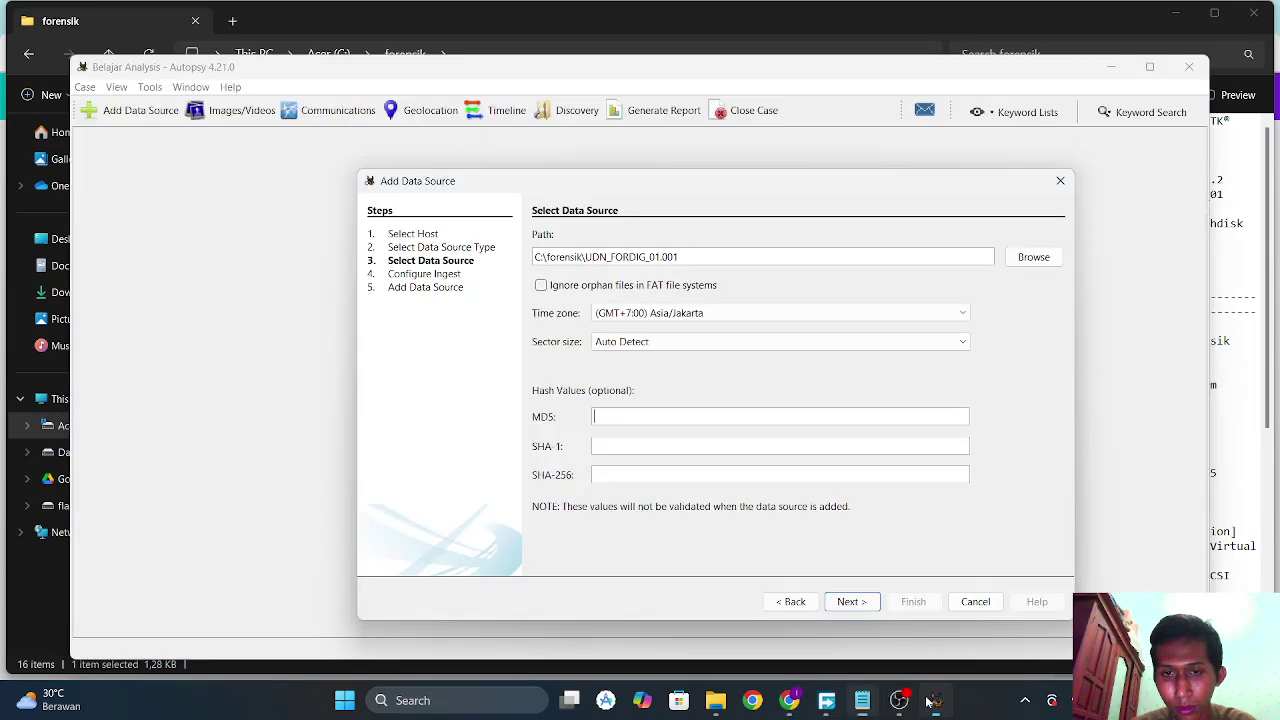
Paste the image's MD5 hash into the data source's MD5 field and proceed.
{"action": "left_click", "coordinate": [716, 416]}
{"action": "type", "text": "4ddc5f29f4343bb120cd338e186423ff"}
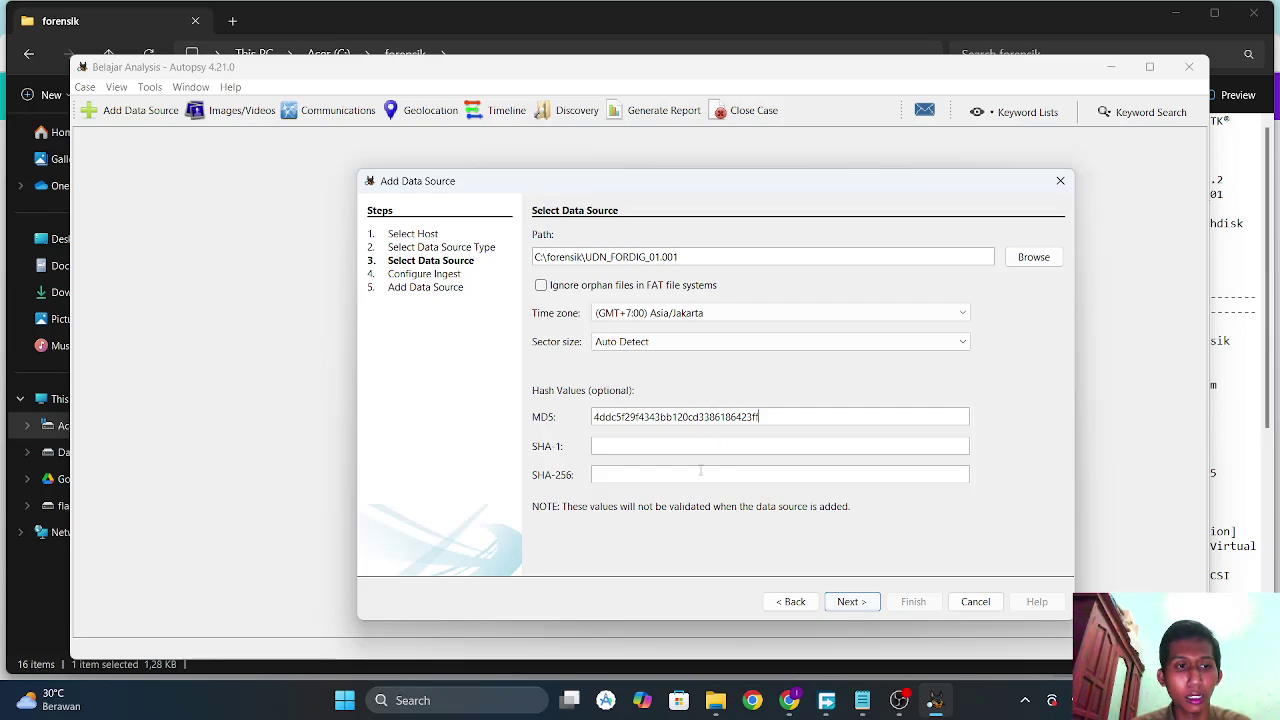
{"action": "left_click", "coordinate": [848, 603]}
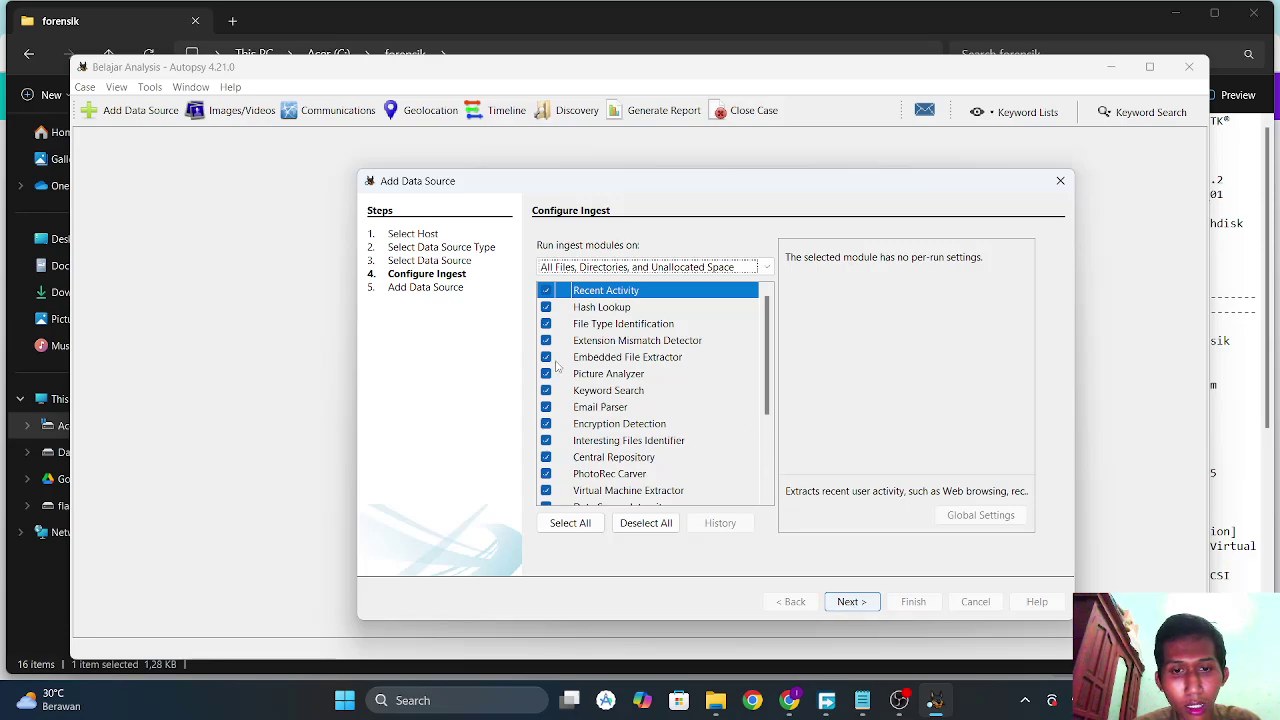
Disable the Android Analyzer, GPX Parser, iOS Analyzer, DJI Drone Analyzer and YARA Analyzer modules.
{"action": "scroll", "coordinate": [558, 367], "scroll_direction": "down", "scroll_amount": 3}
{"action": "left_click", "coordinate": [562, 500]}
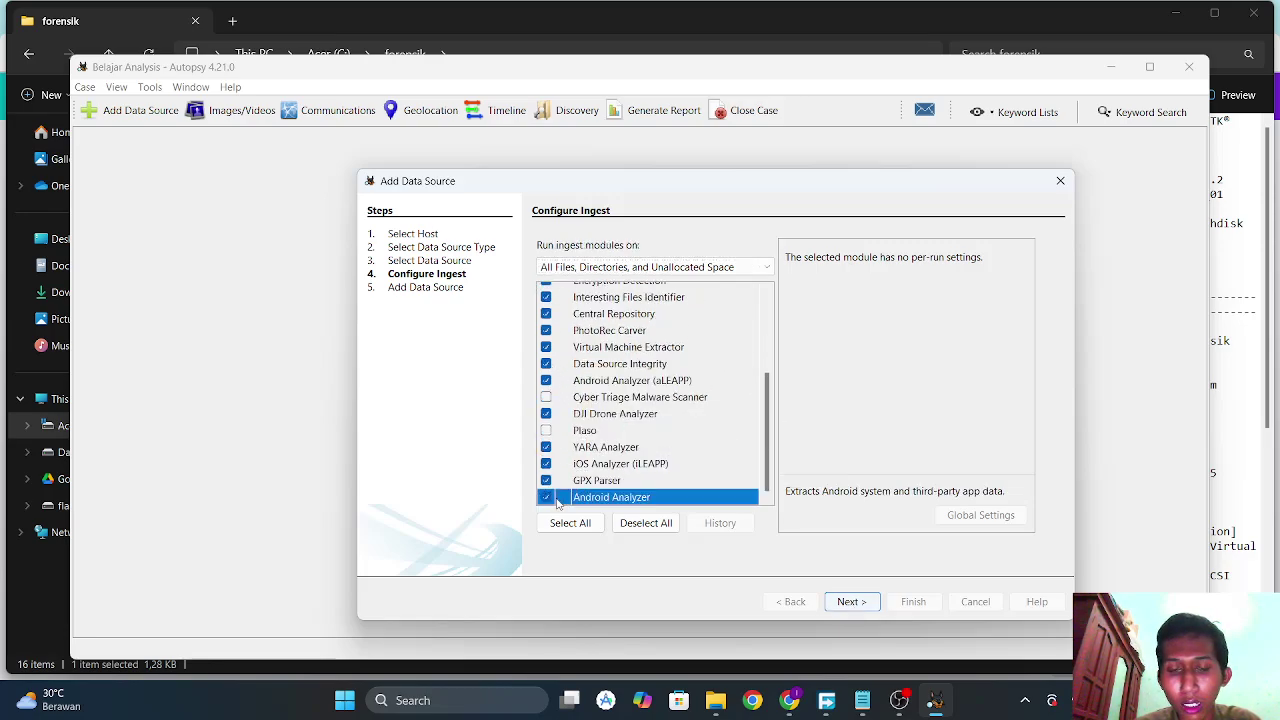
{"action": "left_click", "coordinate": [546, 497]}
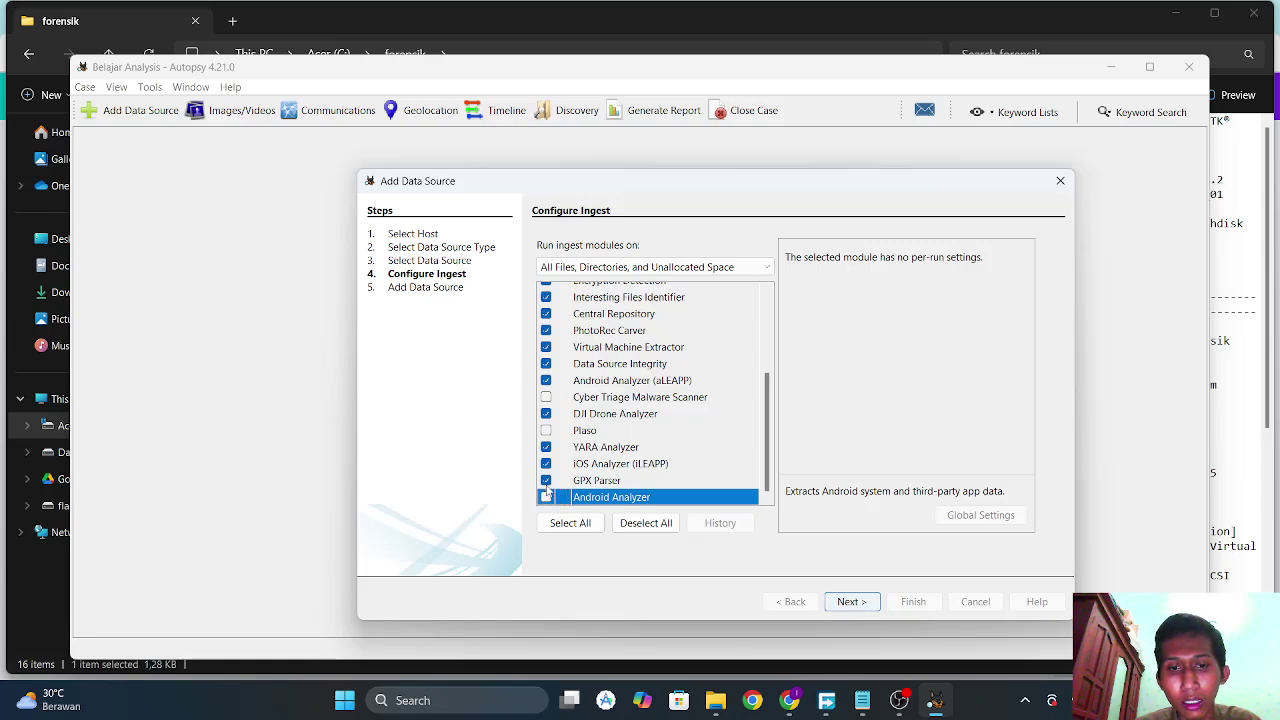
{"action": "left_click", "coordinate": [546, 480]}
{"action": "left_click", "coordinate": [546, 463]}
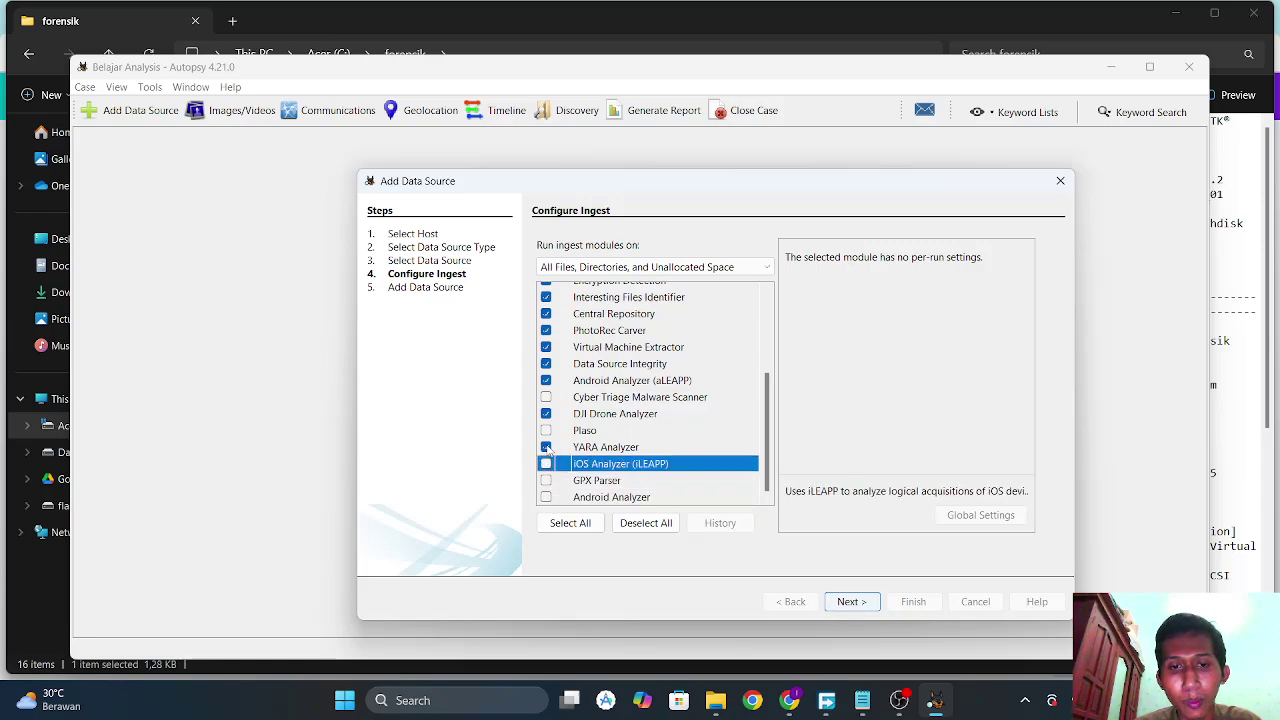
{"action": "left_click", "coordinate": [555, 448]}
{"action": "left_click", "coordinate": [546, 414]}
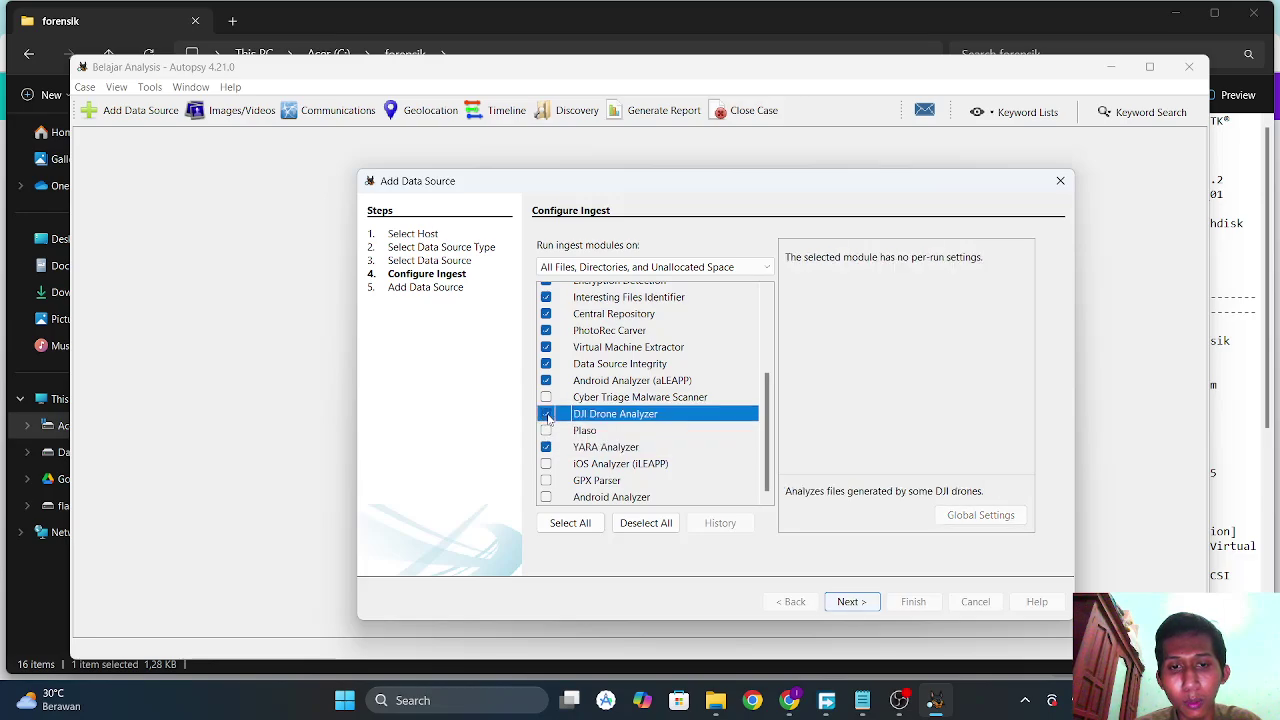
{"action": "left_click", "coordinate": [546, 447]}
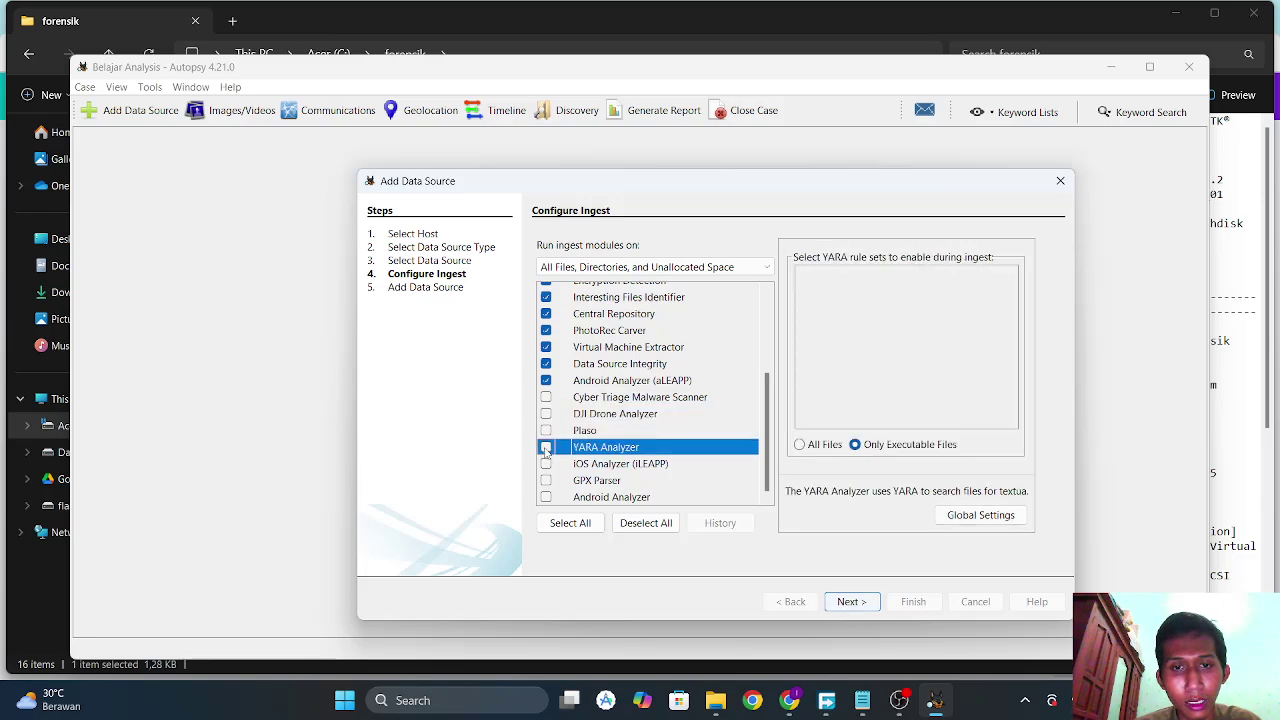
Disable Encryption Detection, Interesting Files, Central Repository, PhotoRec, VM Extractor, Data Source Integrity and aLEAPP, then continue.
{"action": "scroll", "coordinate": [572, 400], "scroll_direction": "up", "scroll_amount": 3}
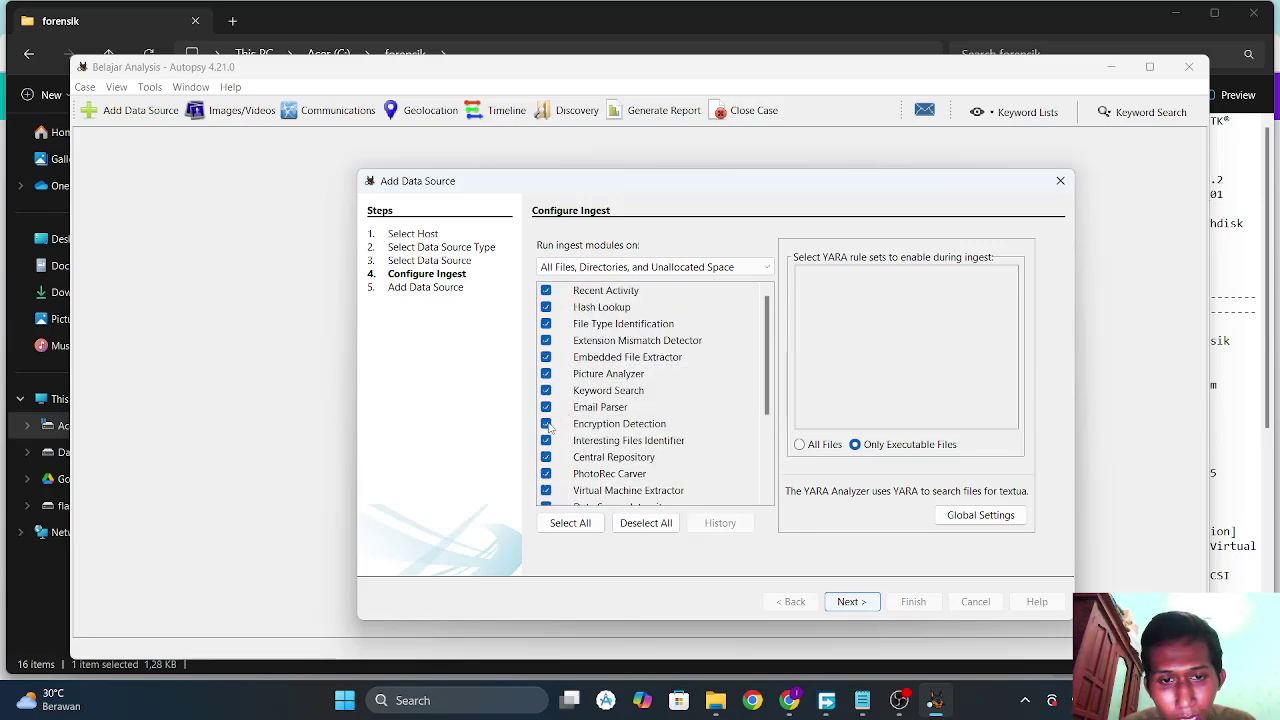
{"action": "left_click", "coordinate": [546, 424]}
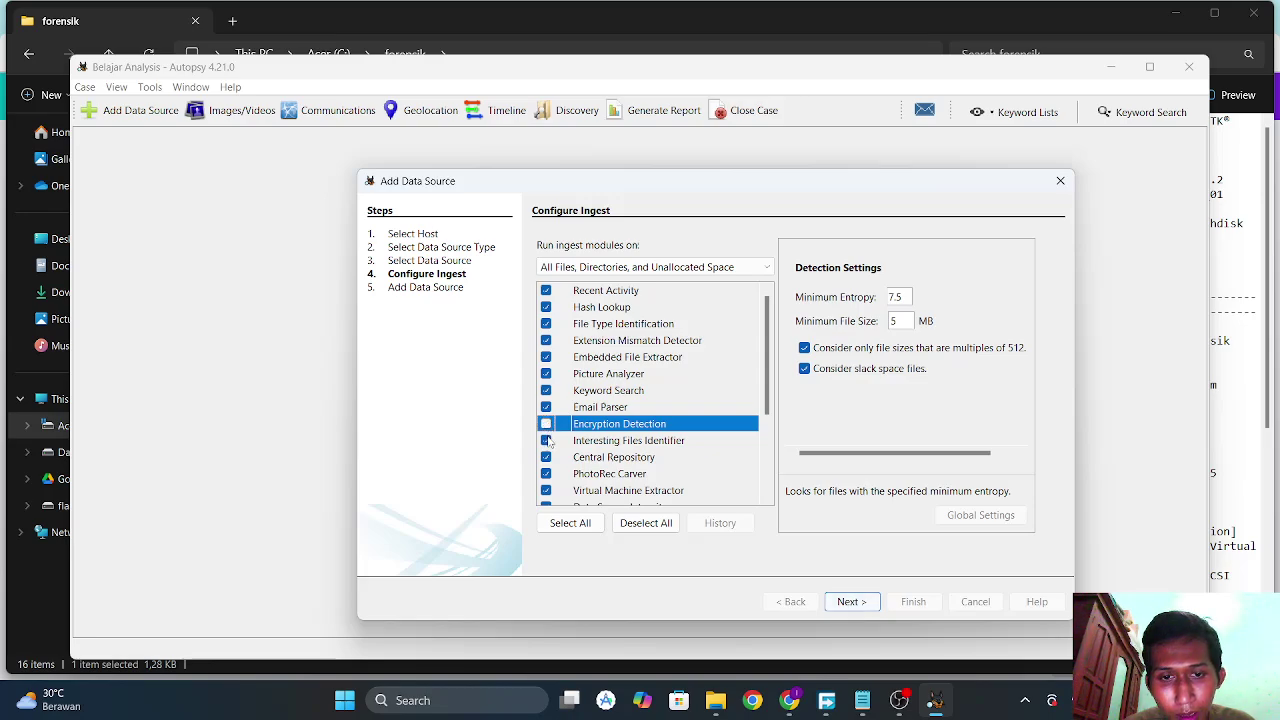
{"action": "left_click", "coordinate": [546, 440]}
{"action": "left_click", "coordinate": [546, 457]}
{"action": "left_click", "coordinate": [547, 474]}
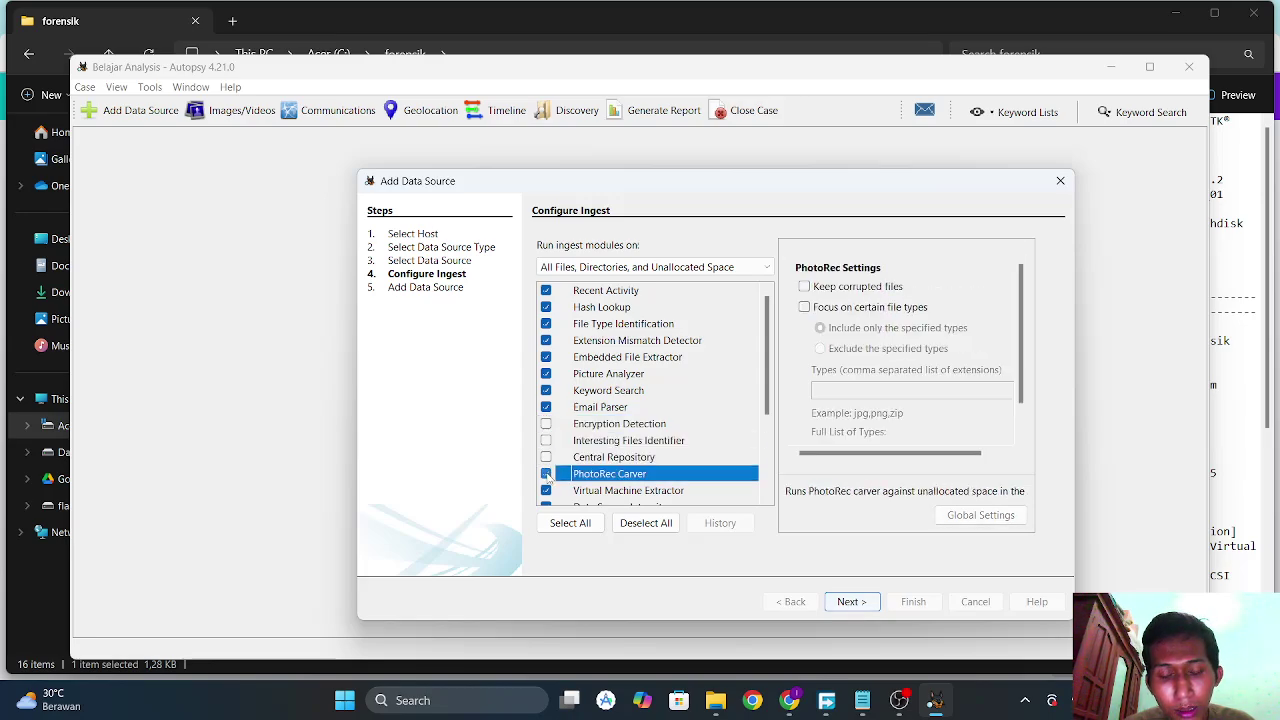
{"action": "scroll", "coordinate": [548, 478], "scroll_direction": "down", "scroll_amount": 3}
{"action": "left_click", "coordinate": [546, 404]}
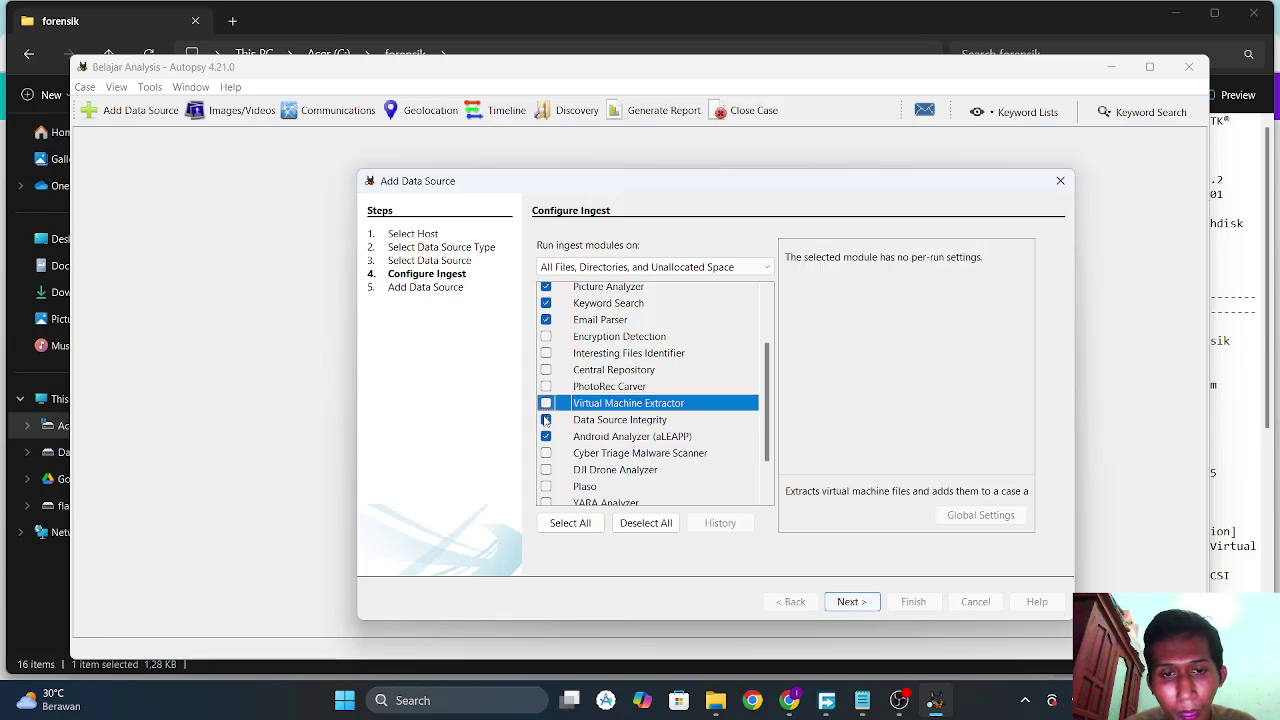
{"action": "left_click", "coordinate": [546, 420]}
{"action": "left_click", "coordinate": [546, 437]}
{"action": "scroll", "coordinate": [607, 391], "scroll_direction": "up", "scroll_amount": 3}
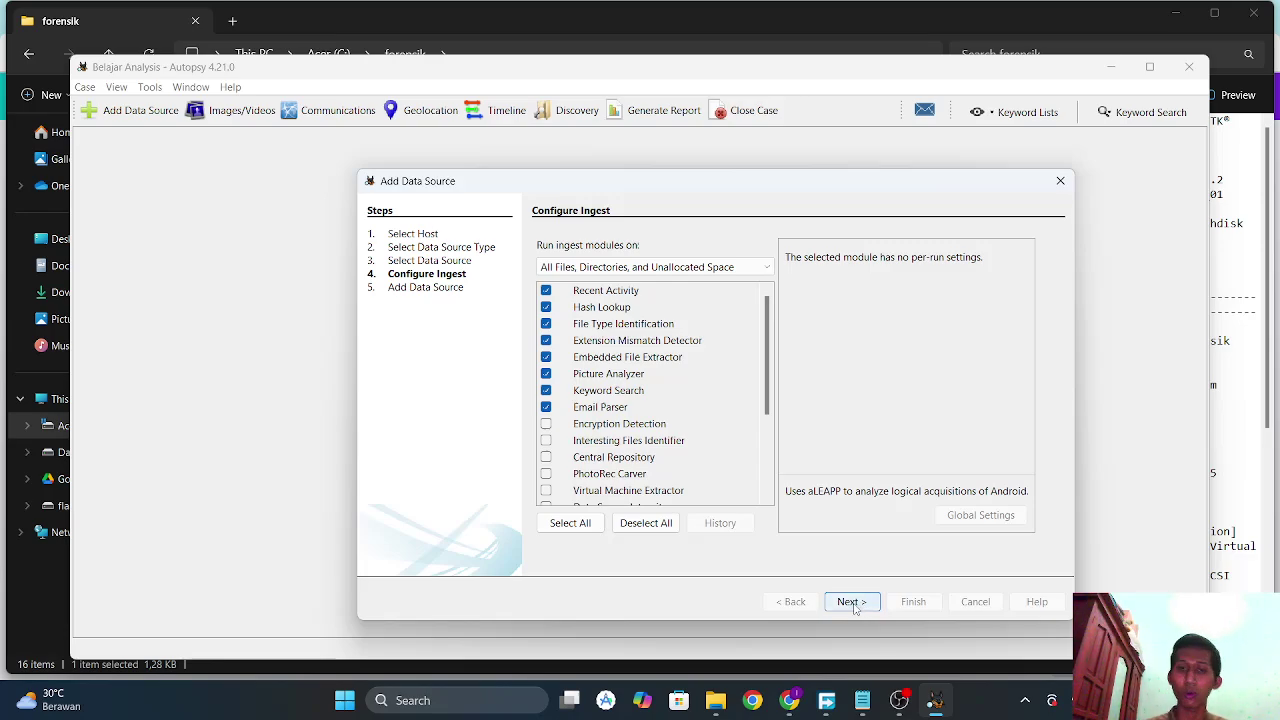
{"action": "scroll", "coordinate": [670, 424], "scroll_direction": "down", "scroll_amount": 3}
{"action": "scroll", "coordinate": [671, 424], "scroll_direction": "up", "scroll_amount": 3}
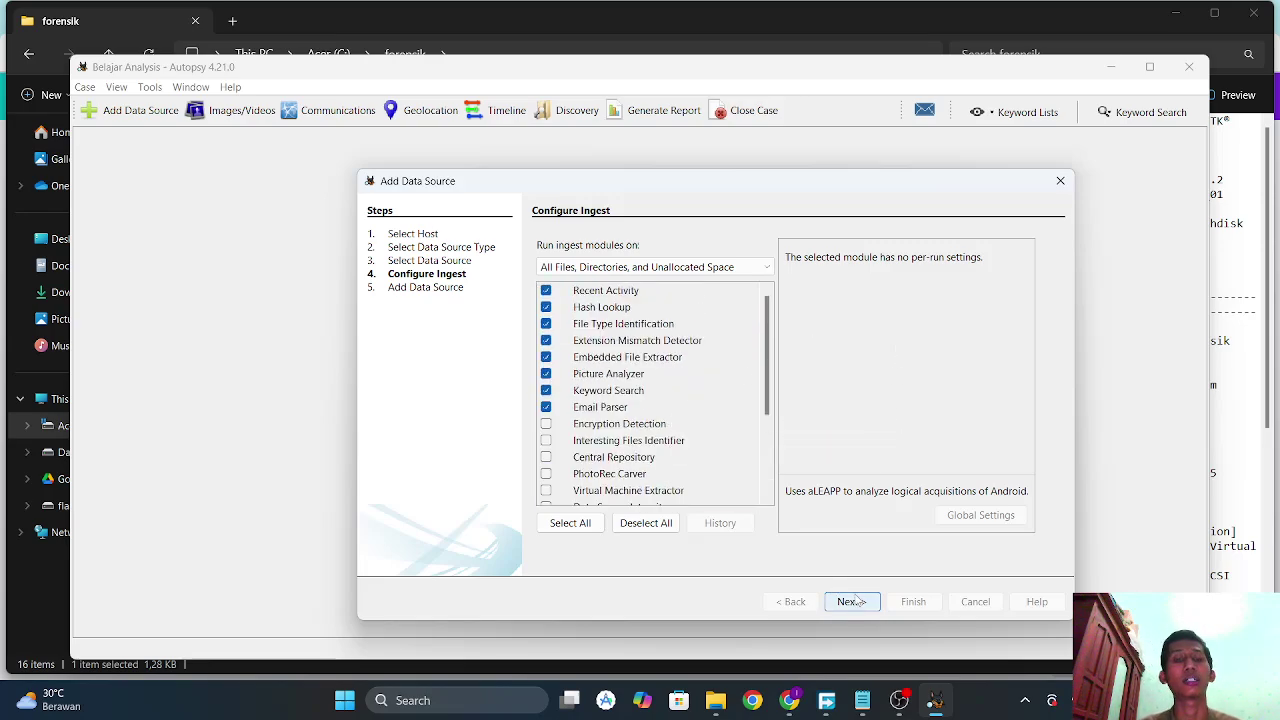
{"action": "left_click", "coordinate": [854, 601]}
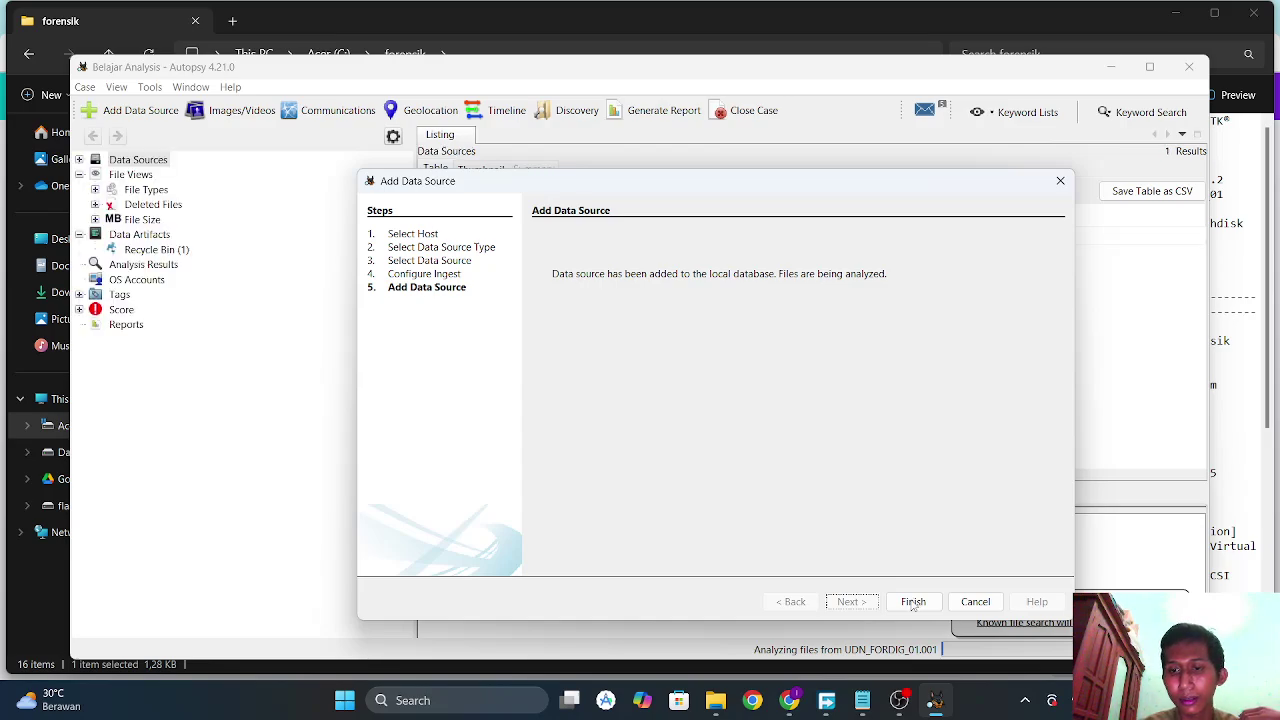
Close the Add Data Source wizard with Finish and let ingest populate the case tree.
{"action": "left_click", "coordinate": [913, 602]}
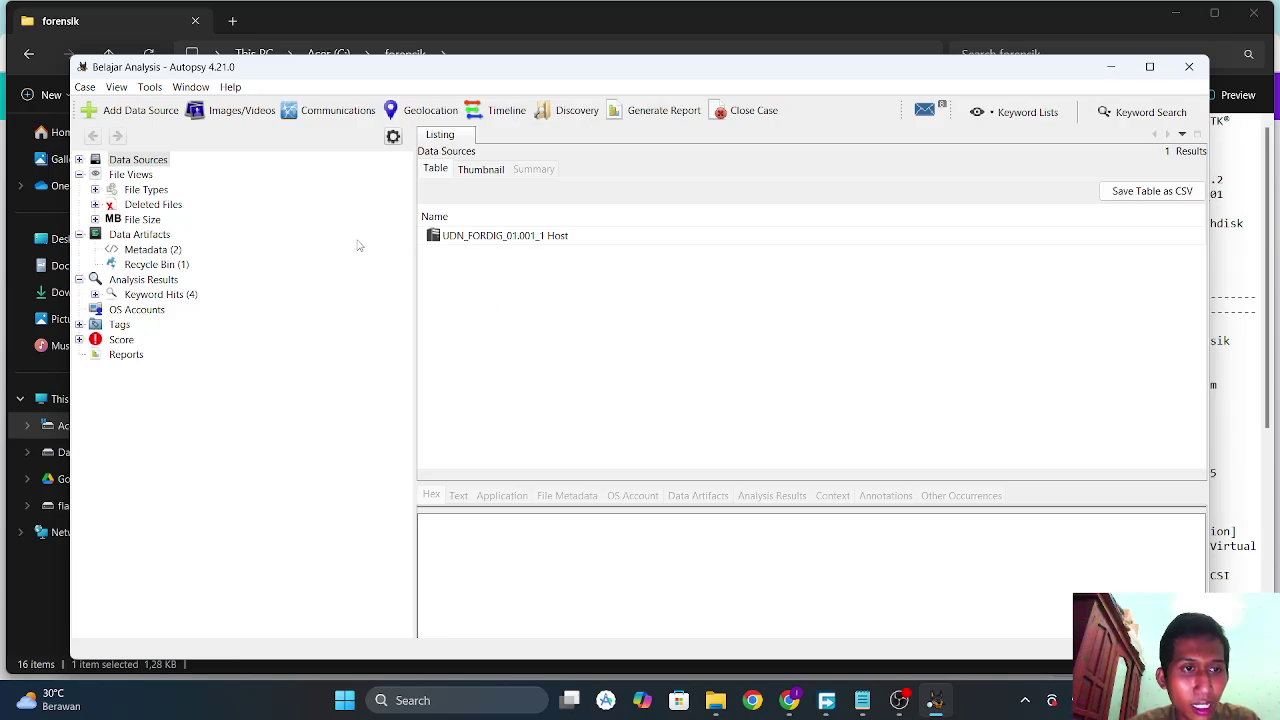
Show all deleted files and read rahasia.docx's extracted text, 'Ini dokumen rahasia'.
{"action": "left_click", "coordinate": [166, 205]}
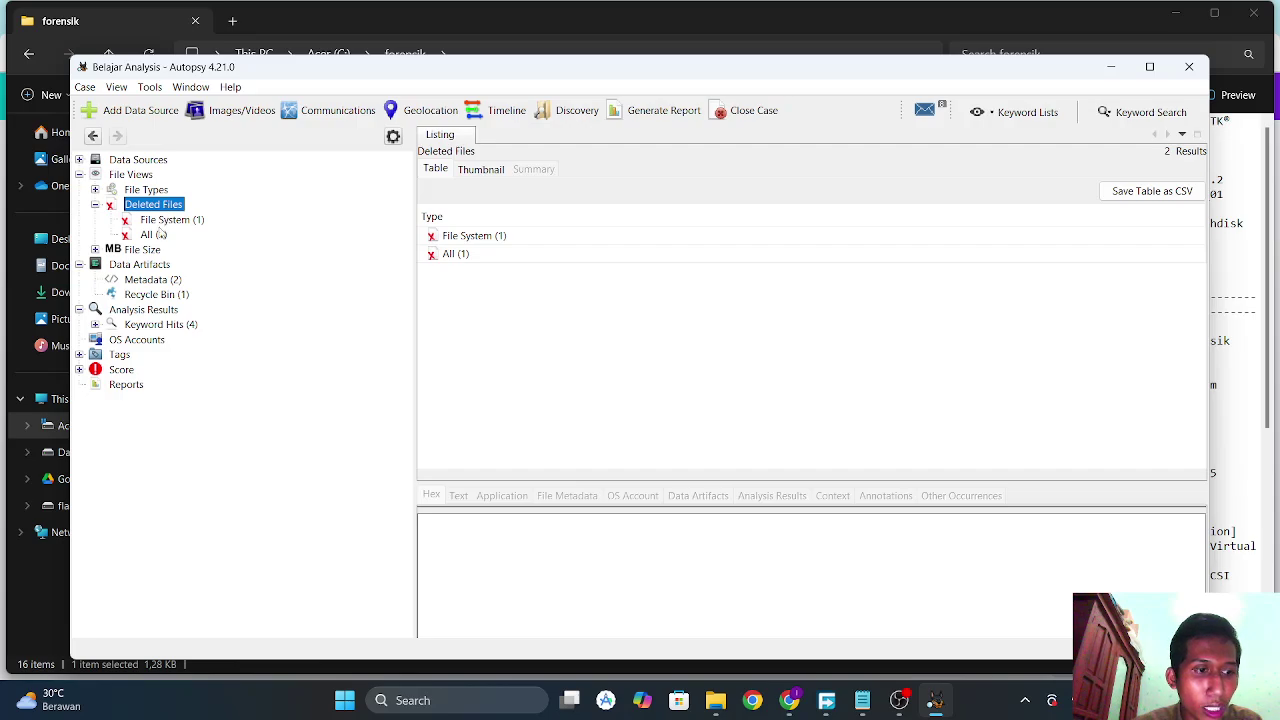
{"action": "left_click", "coordinate": [155, 238]}
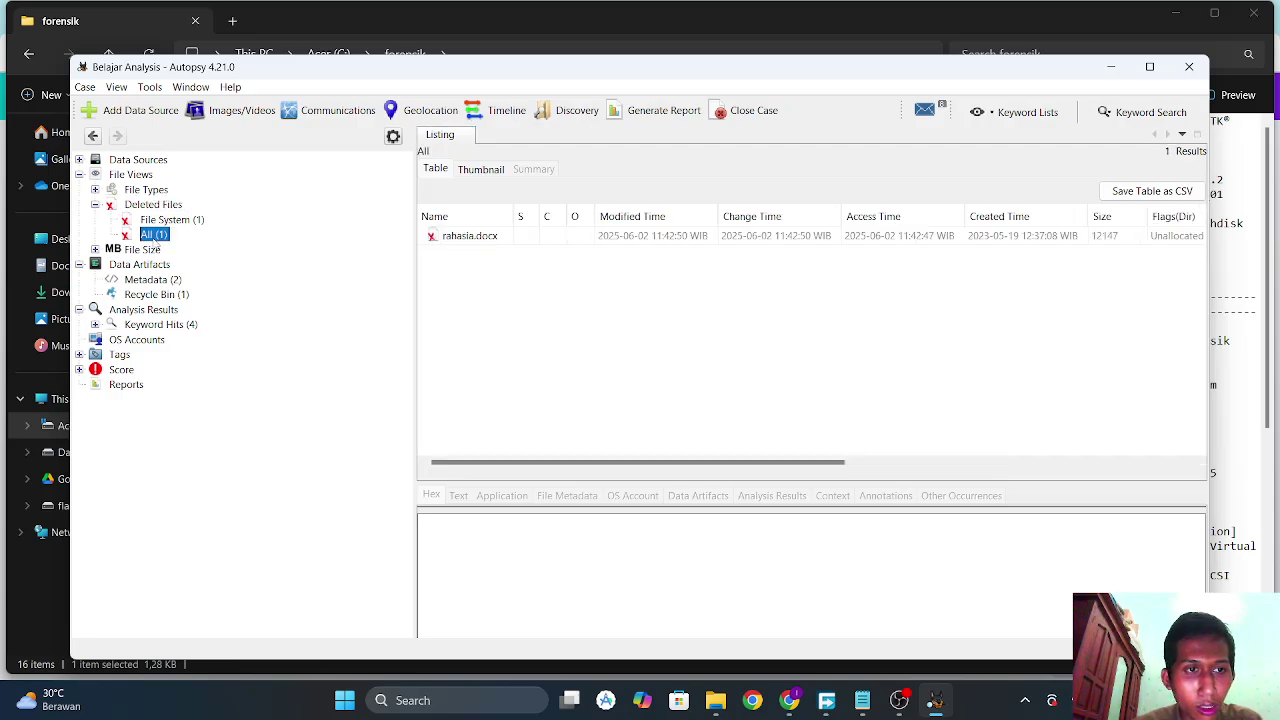
{"action": "left_click", "coordinate": [485, 239]}
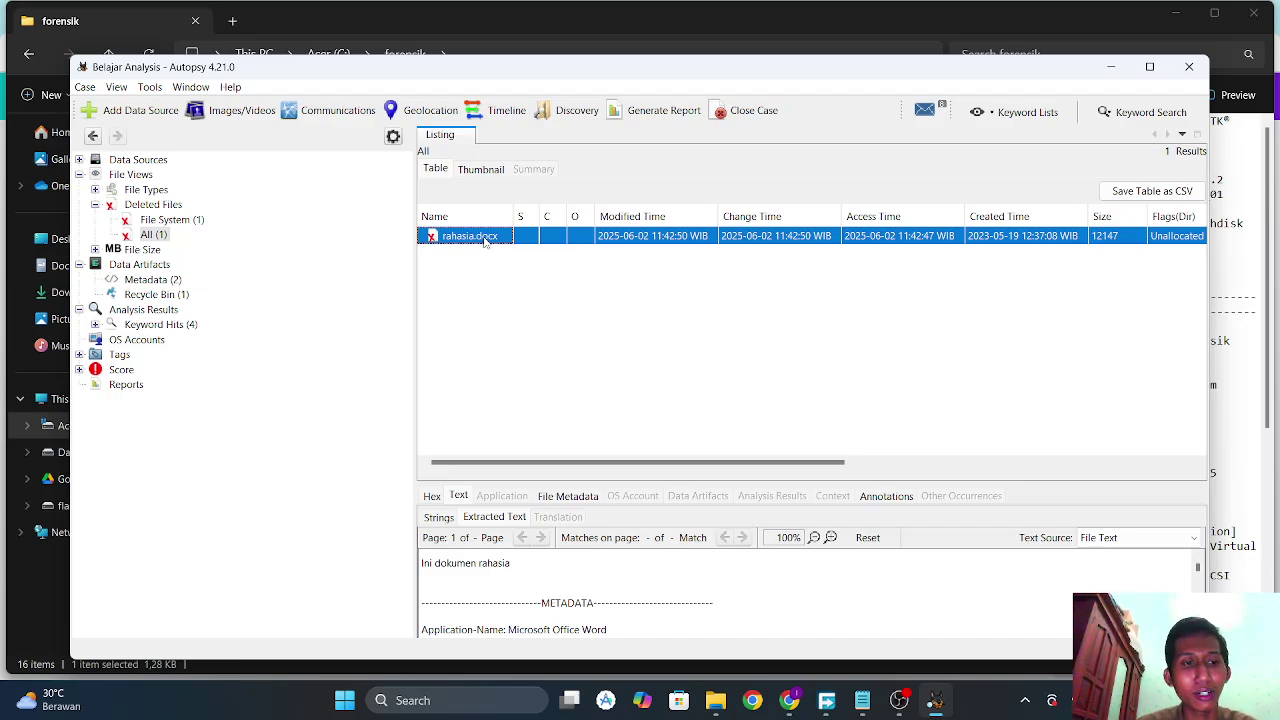
{"action": "right_click", "coordinate": [485, 241]}
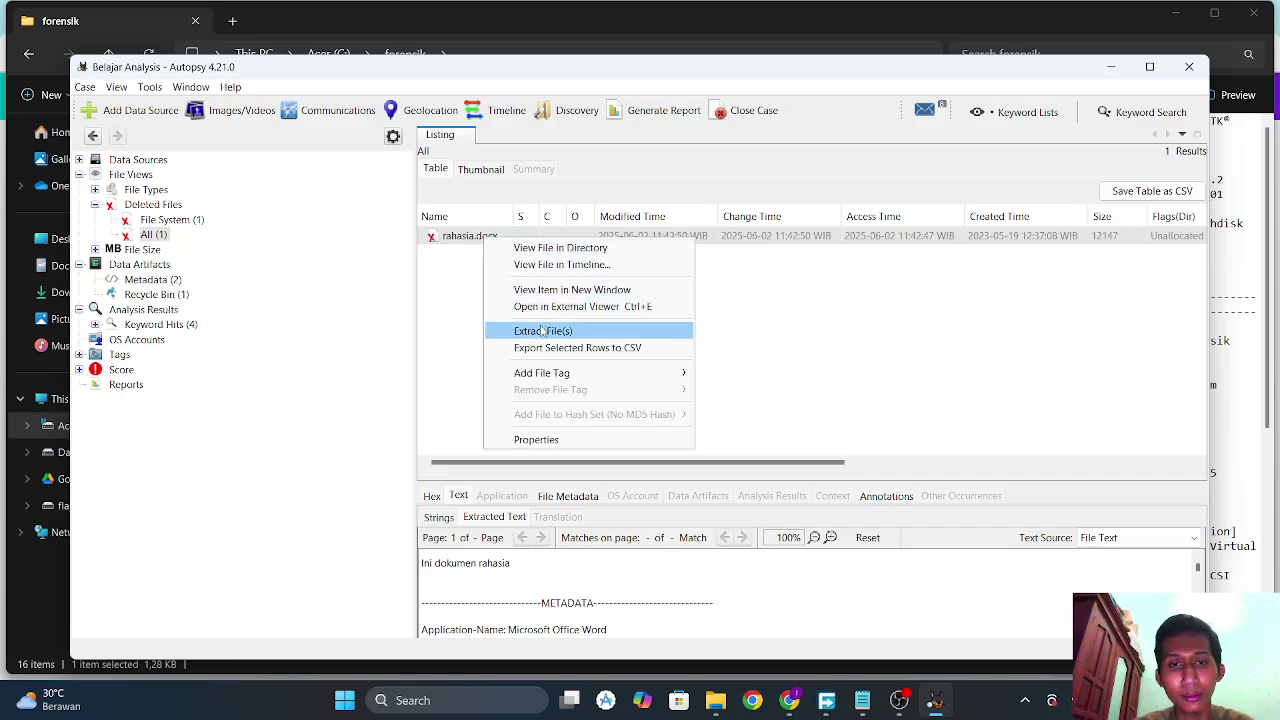
Extract the deleted rahasia.docx to the flashdisk (Z:) drive and confirm the extraction.
{"action": "left_click", "coordinate": [542, 331]}
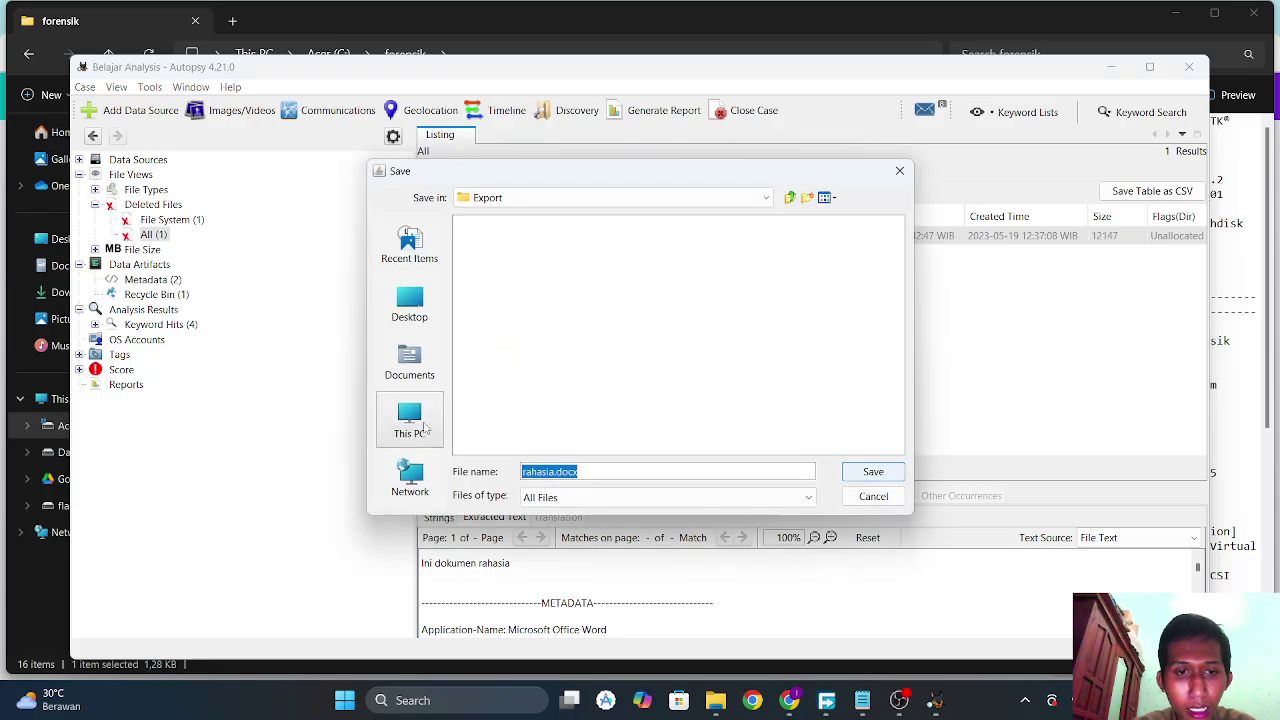
{"action": "left_click", "coordinate": [424, 428]}
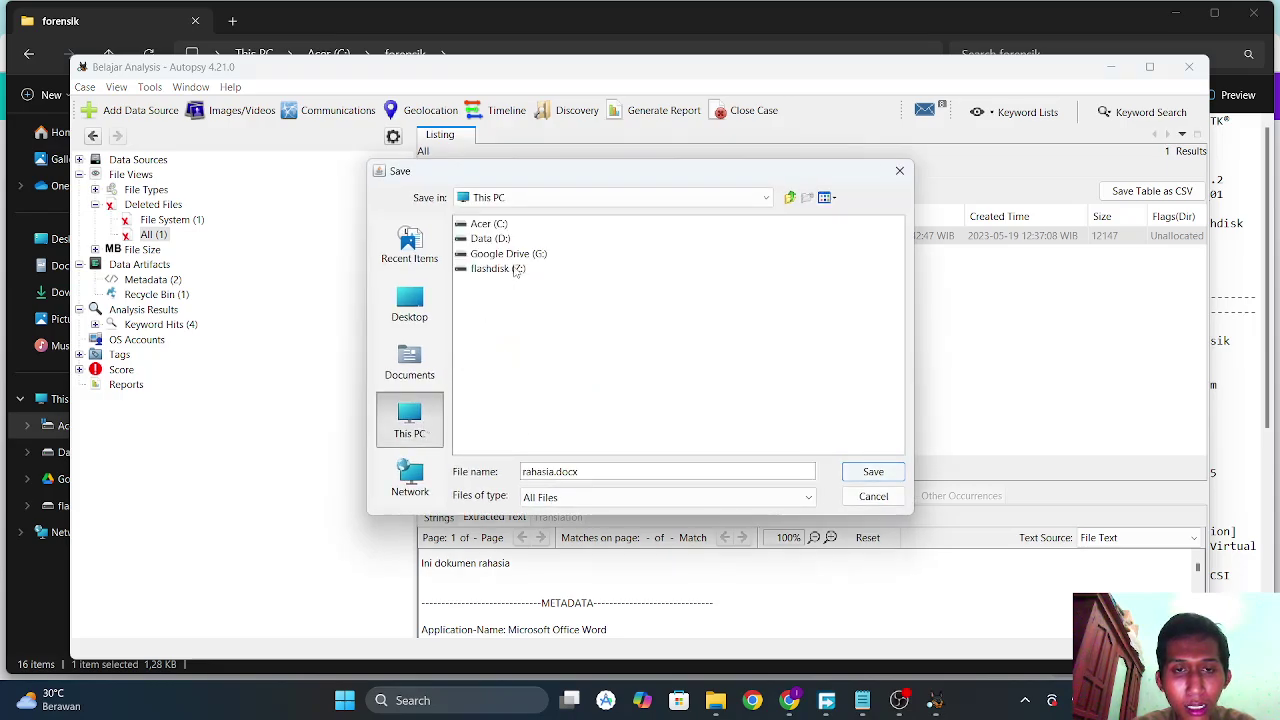
{"action": "double_click", "coordinate": [515, 268]}
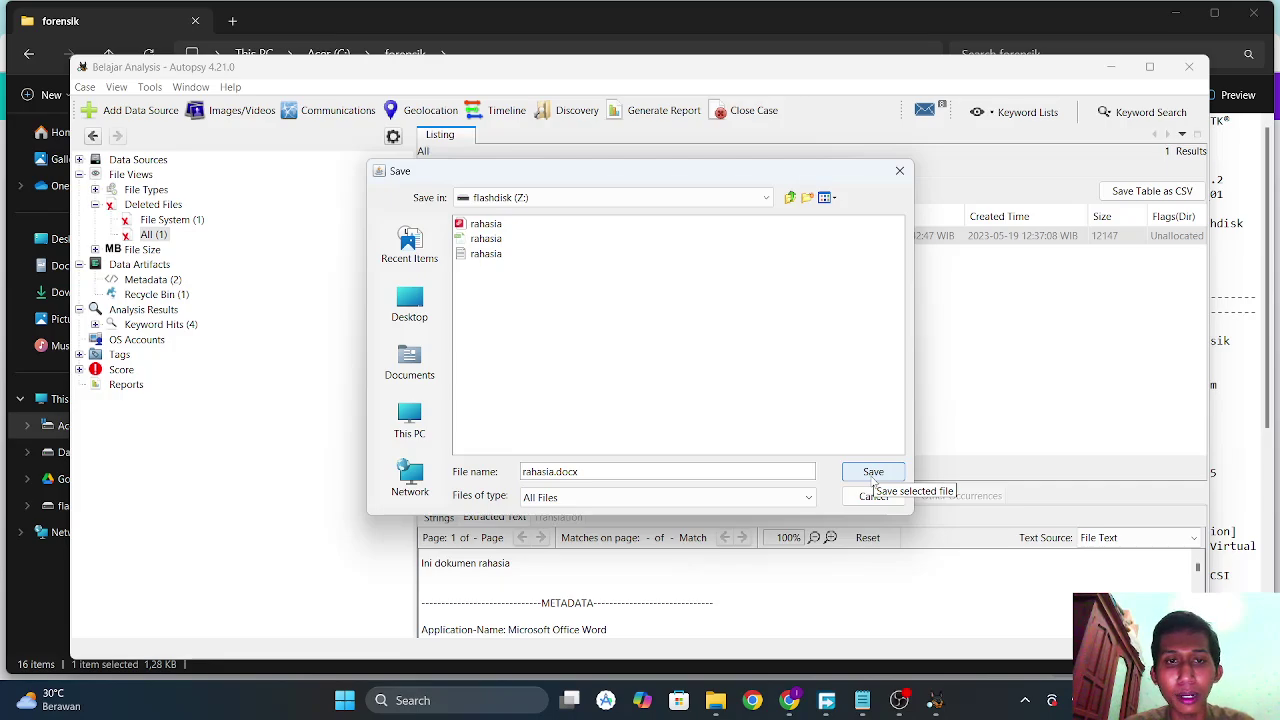
{"action": "left_click", "coordinate": [874, 478]}
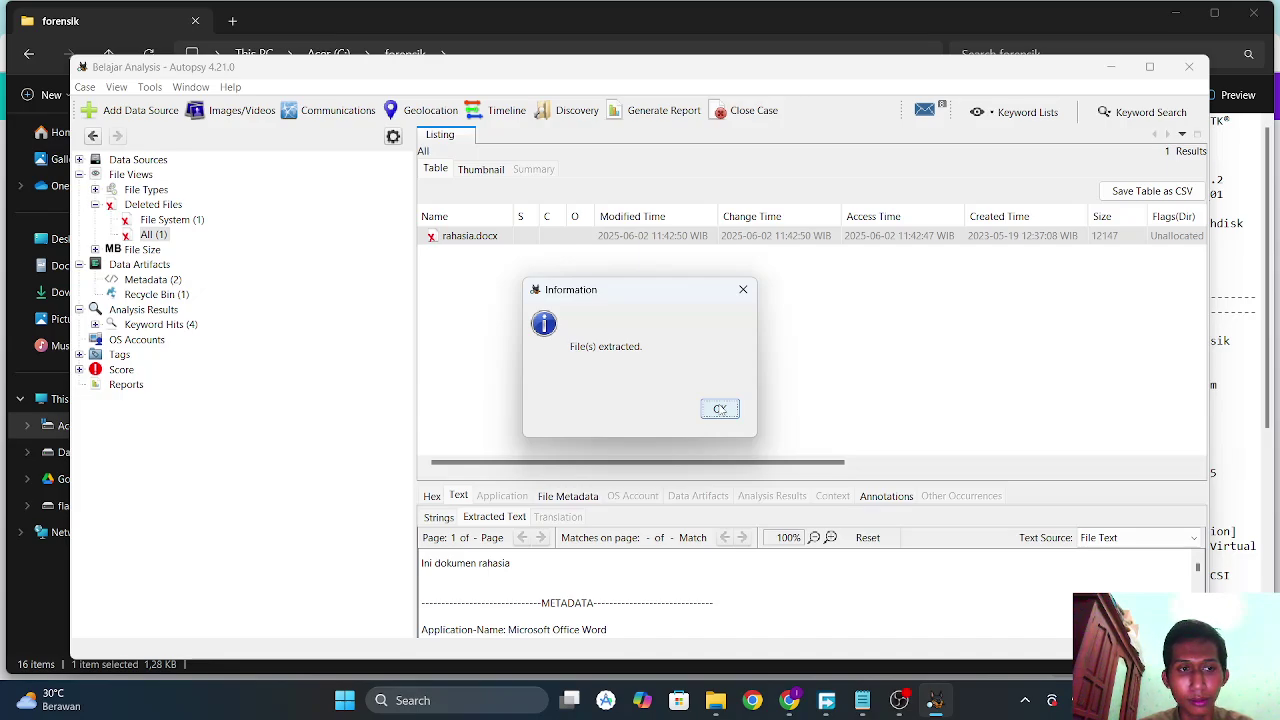
{"action": "left_click", "coordinate": [720, 409]}
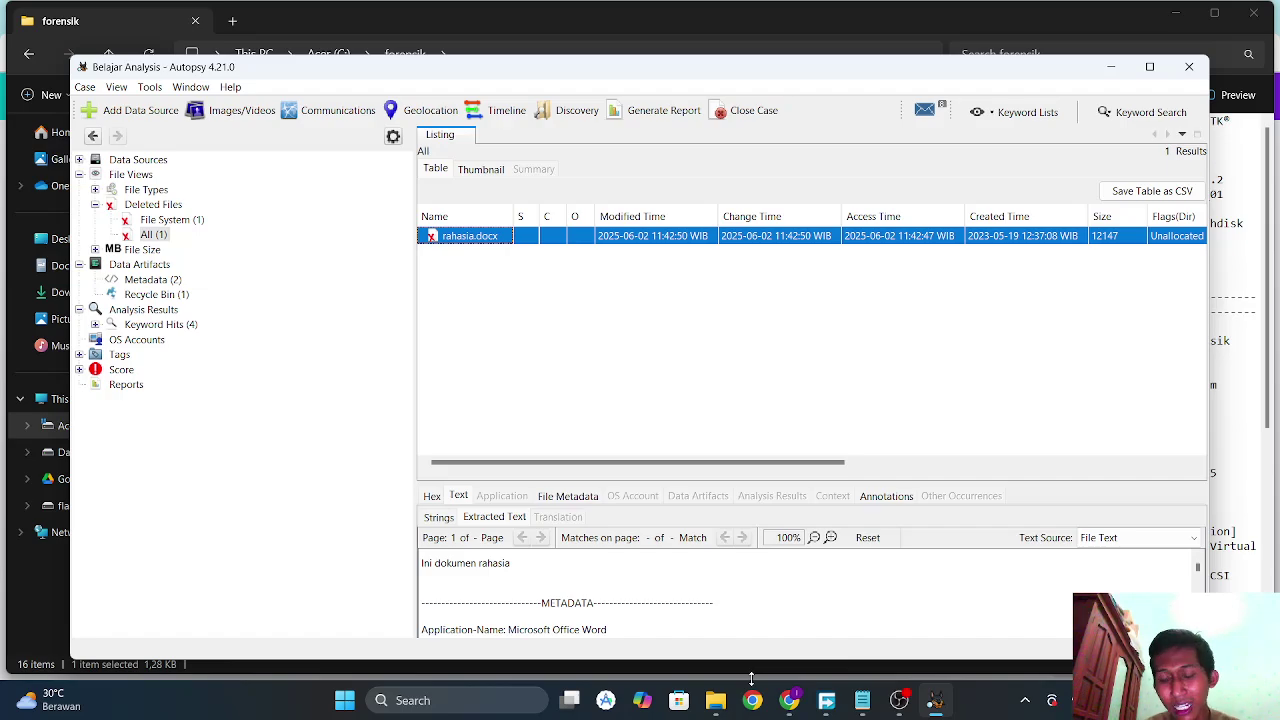
Check in File Explorer that the recovered rahasia.docx is on flashdisk (Z:), then return to Autopsy.
{"action": "left_click", "coordinate": [789, 700]}
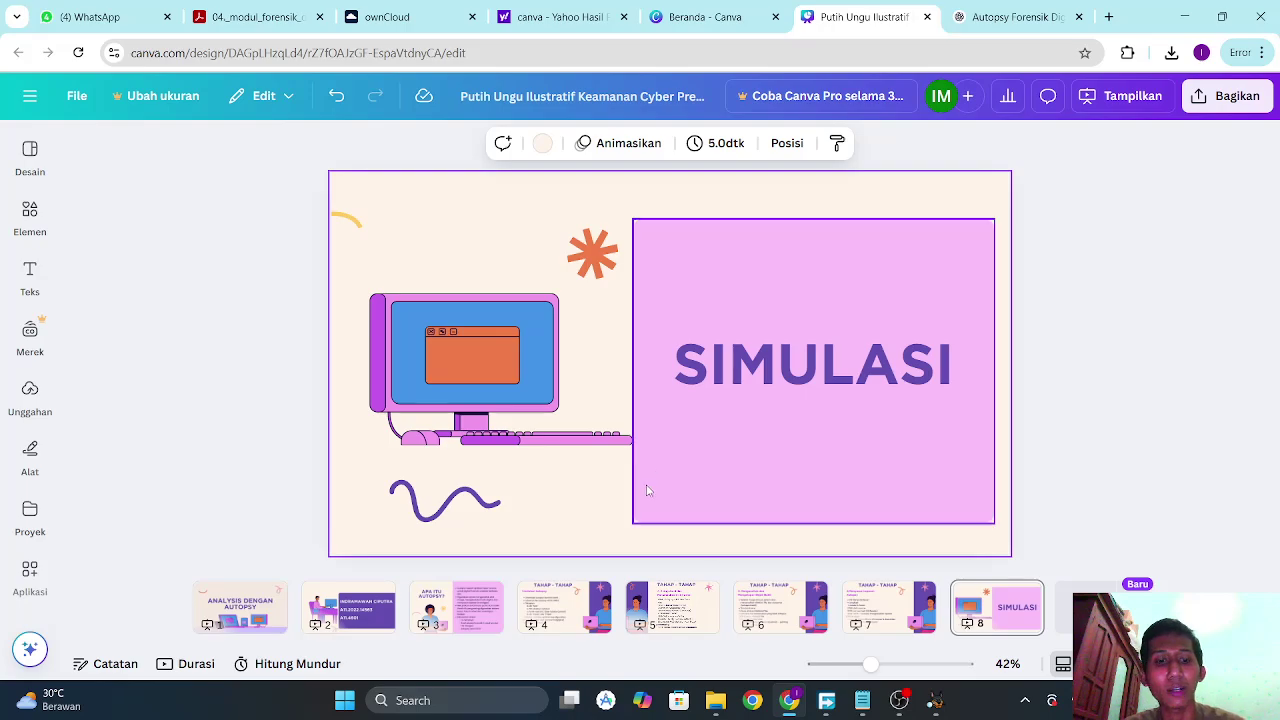
{"action": "left_click", "coordinate": [710, 710]}
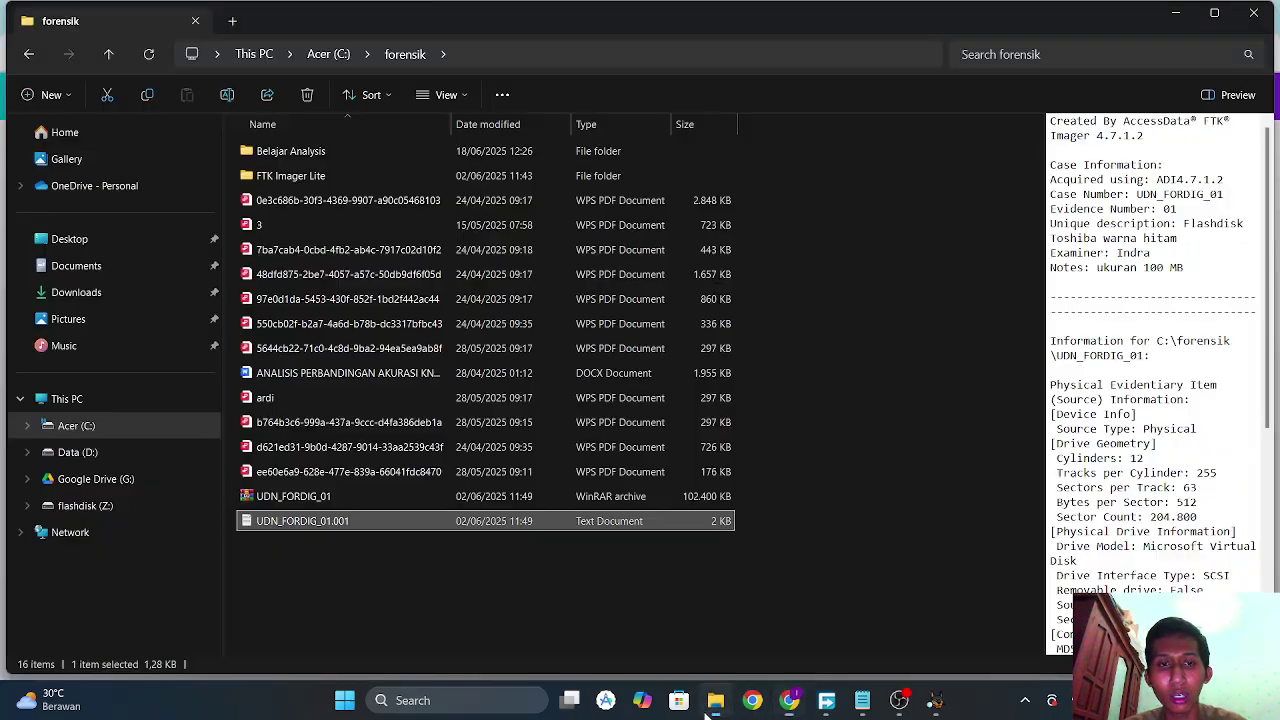
{"action": "left_click", "coordinate": [117, 454]}
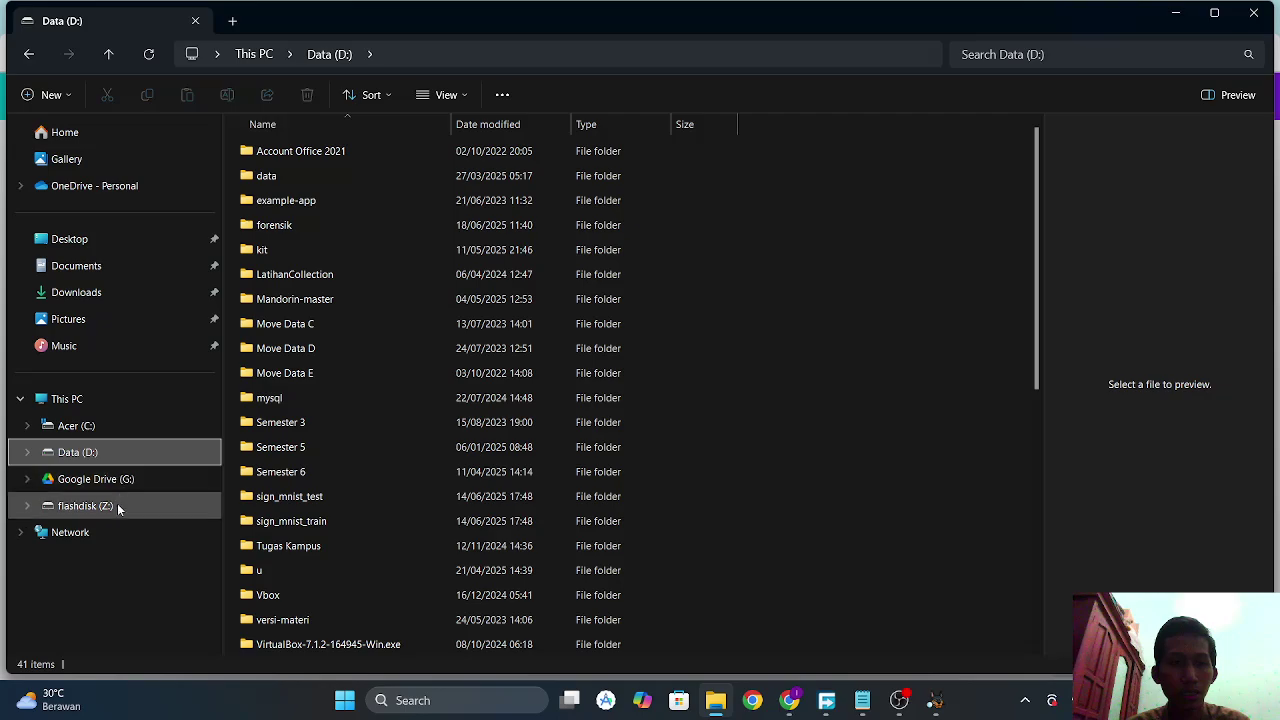
{"action": "left_click", "coordinate": [117, 505]}
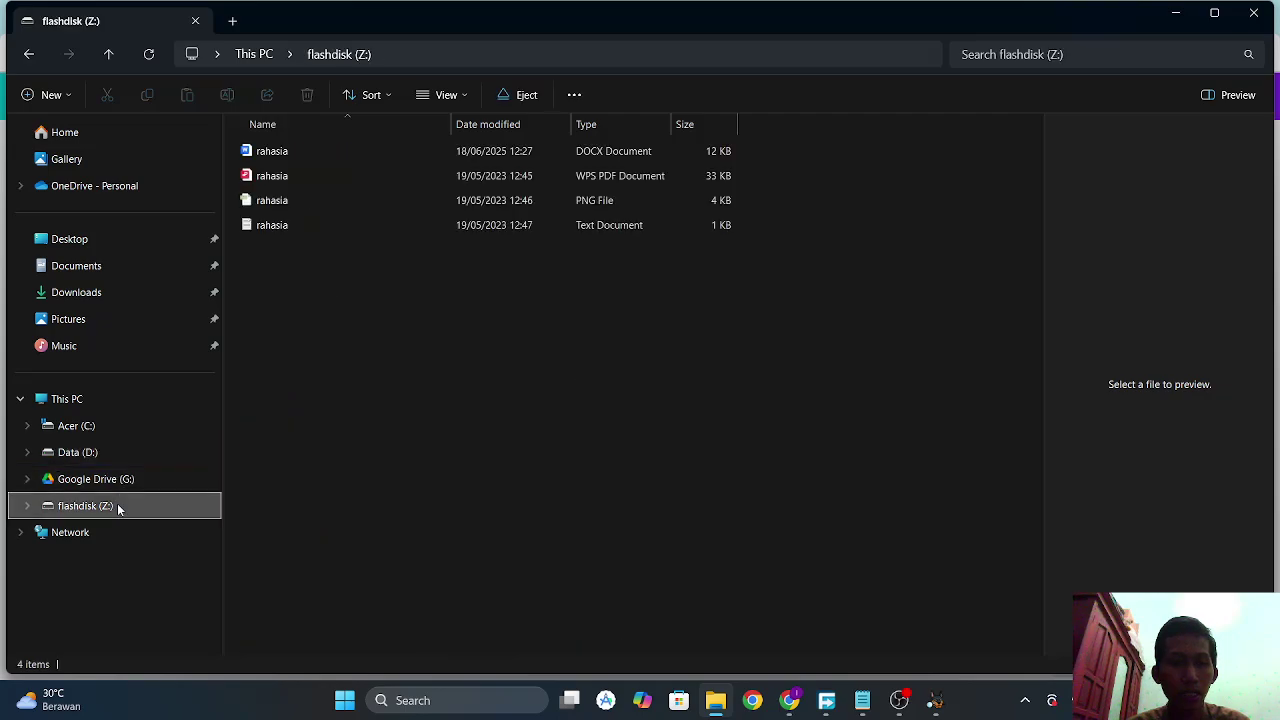
{"action": "left_click", "coordinate": [396, 176]}
{"action": "left_click", "coordinate": [391, 151]}
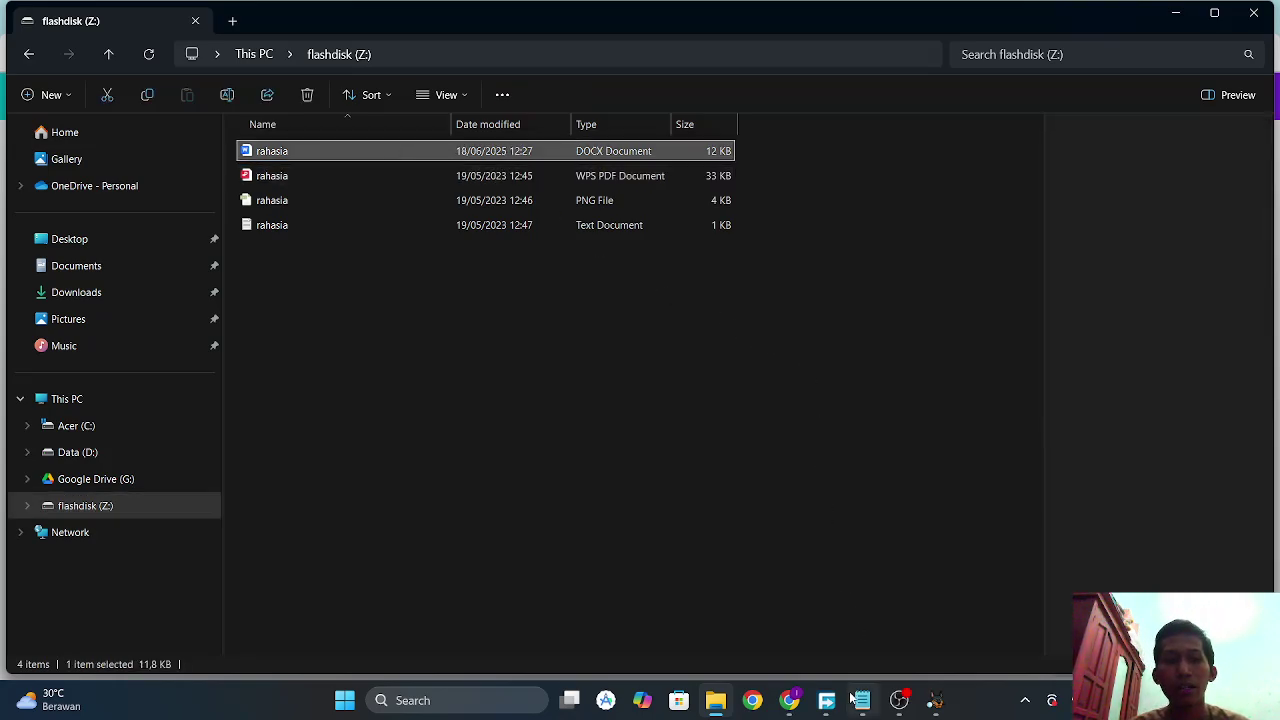
{"action": "mouse_move", "coordinate": [812, 710]}
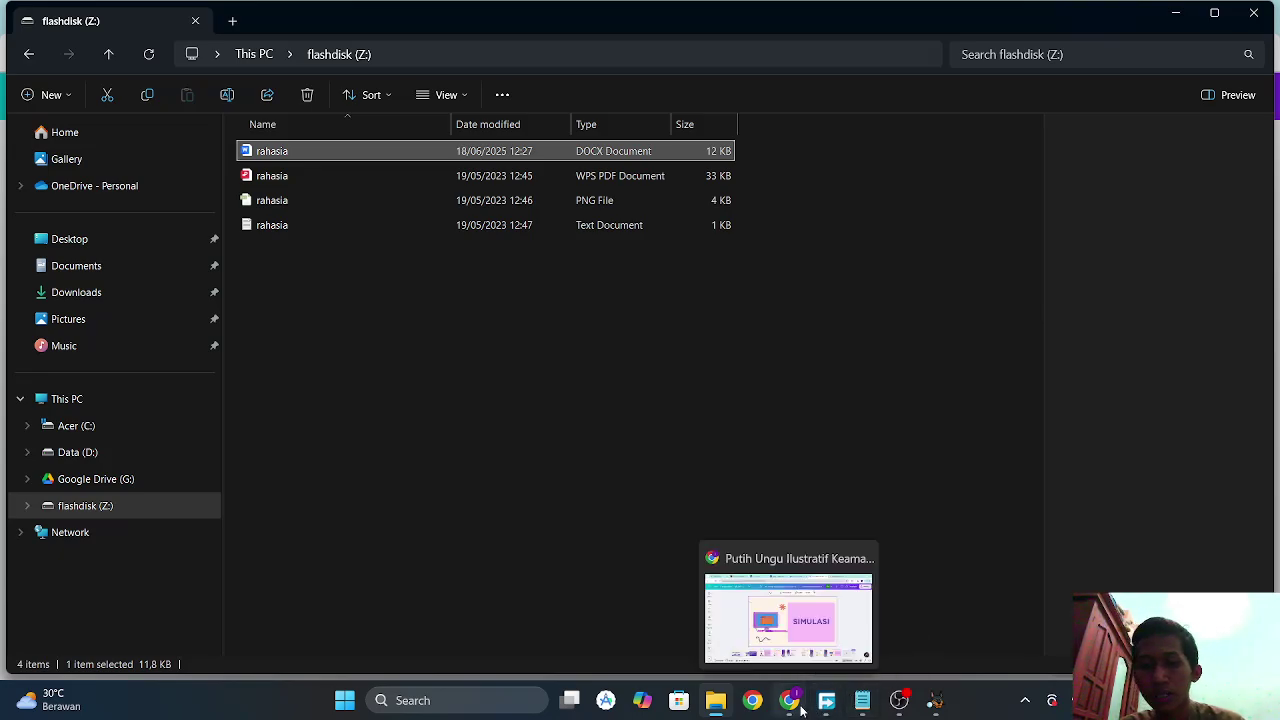
{"action": "left_click", "coordinate": [938, 708]}
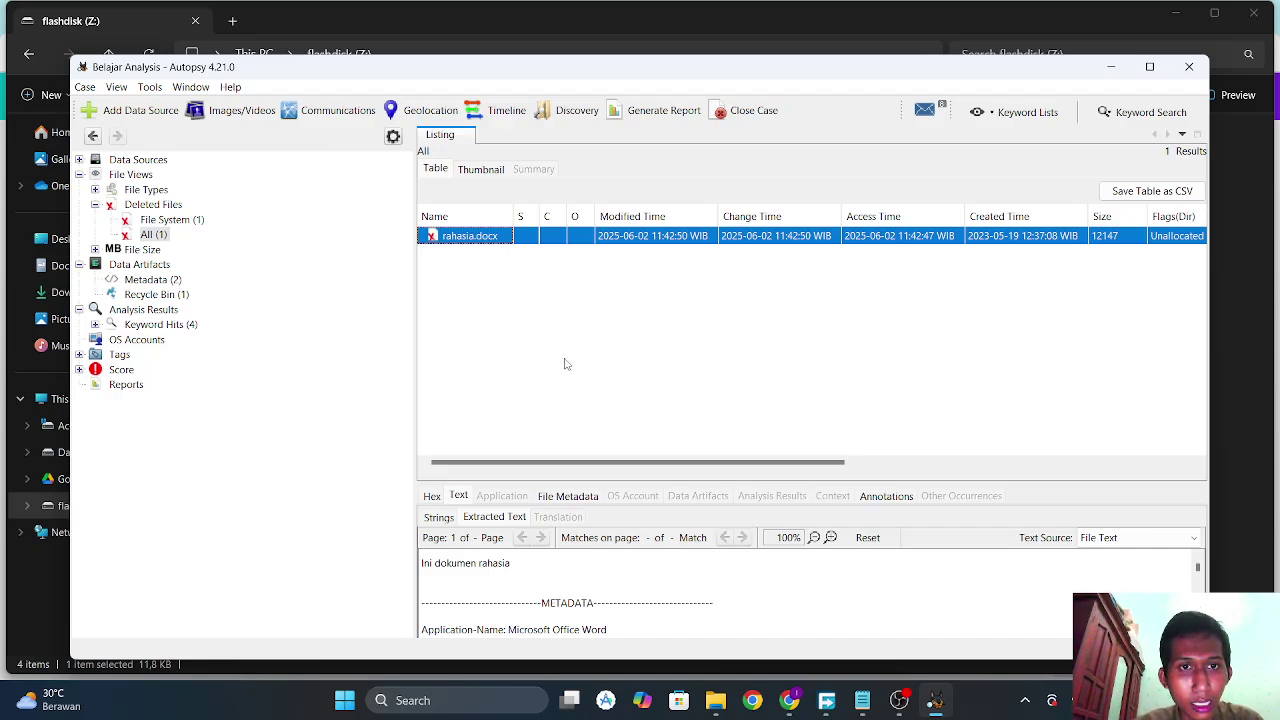
Start an HTML report and set its header to 'Belajar Forensik Udinus'.
{"action": "left_click", "coordinate": [675, 107]}
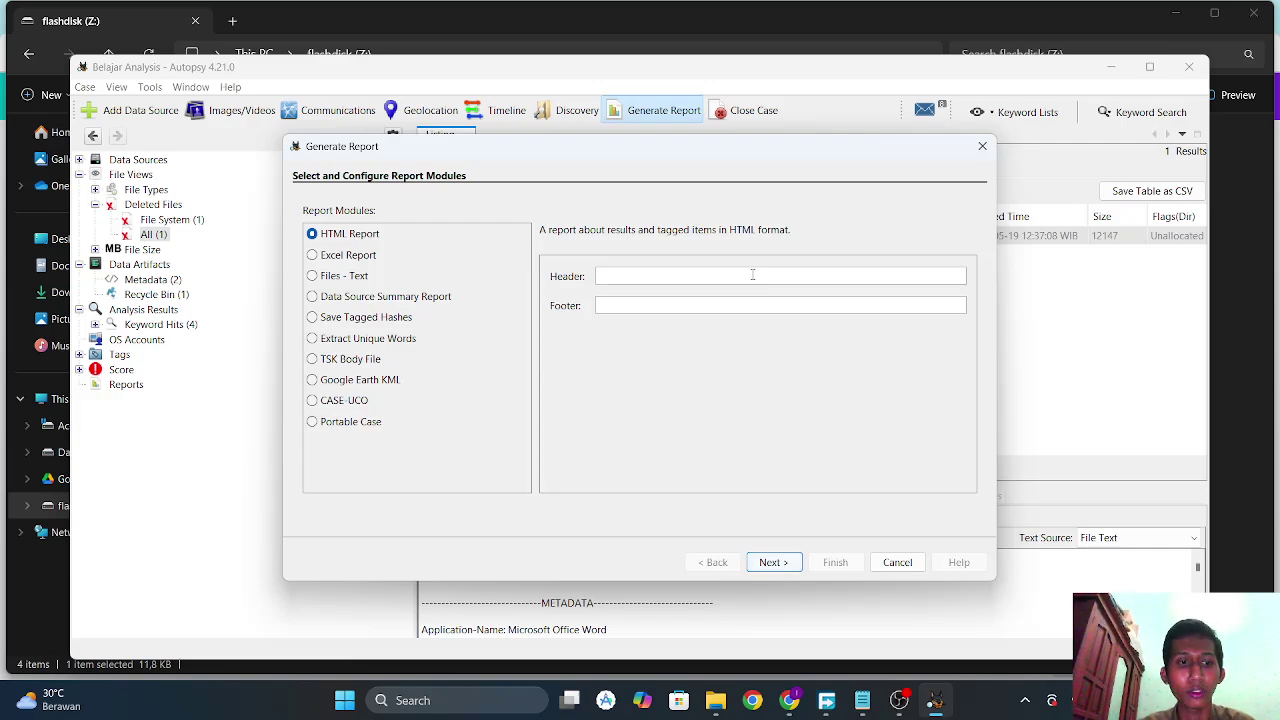
{"action": "type", "text": "B"}
{"action": "key", "text": "Caps_Lock"}
{"action": "type", "text": "e"}
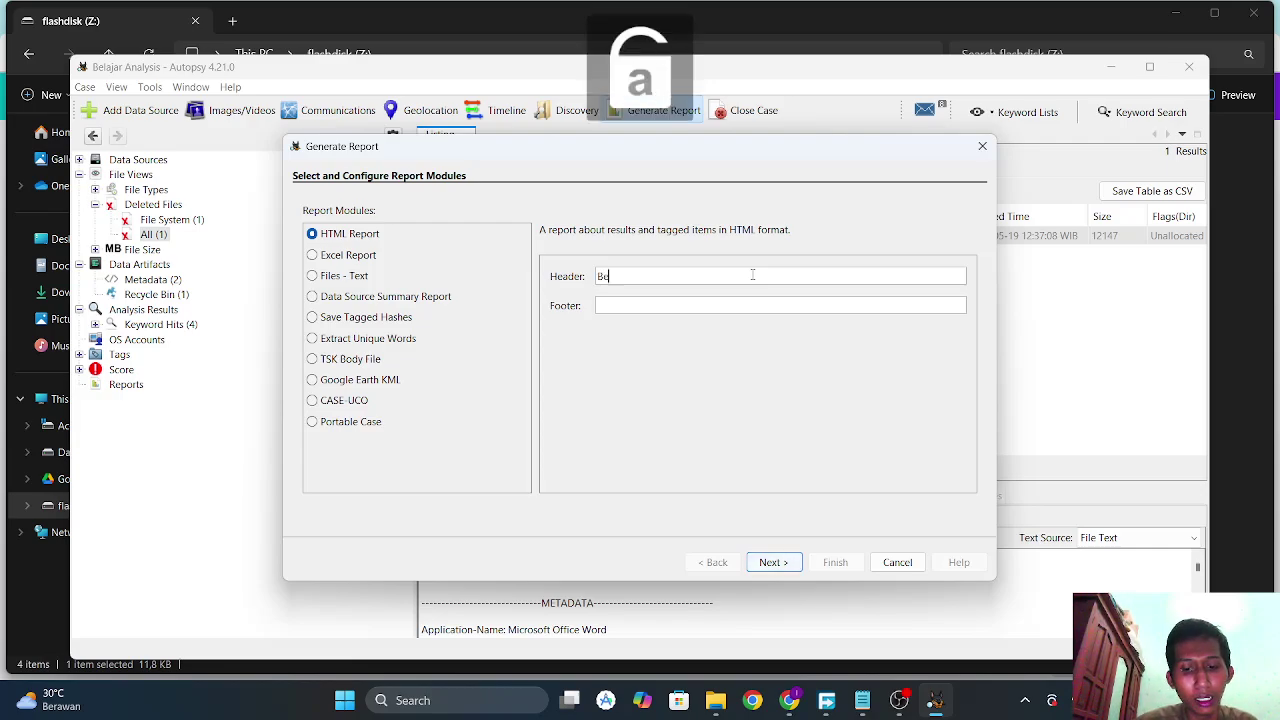
{"action": "type", "text": "lajar"}
{"action": "key", "text": "Caps_Lock"}
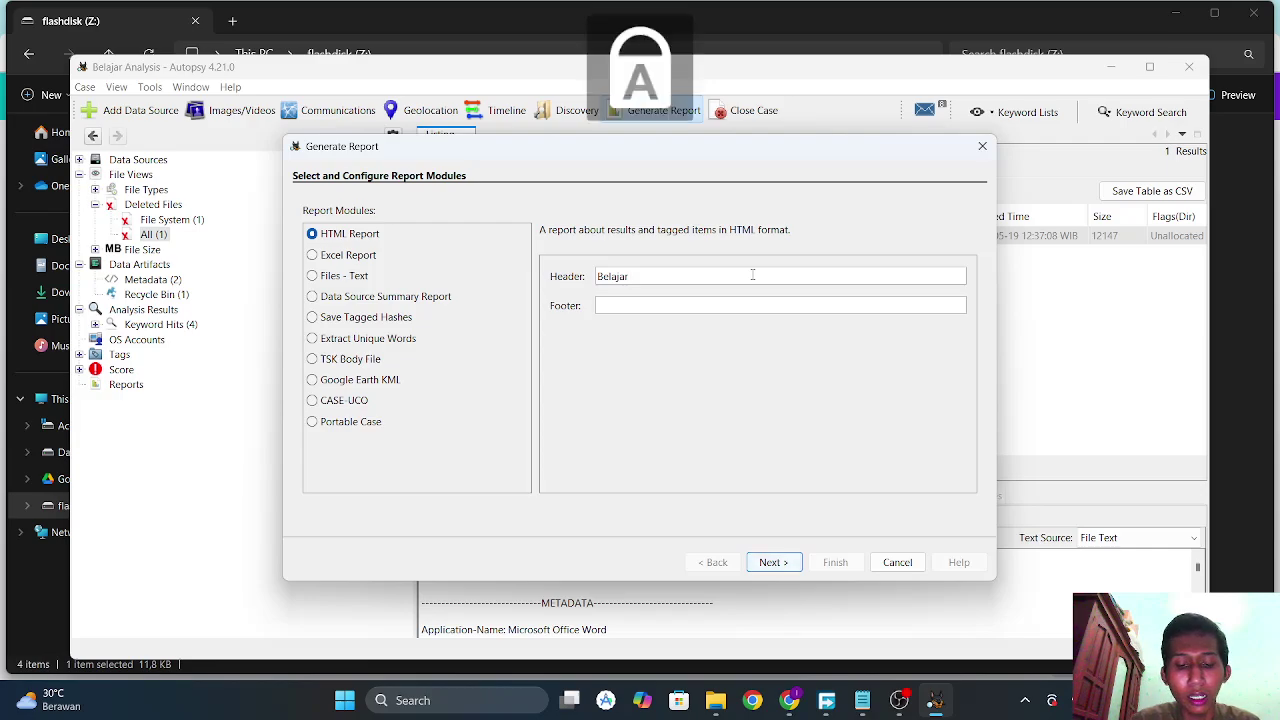
{"action": "type", "text": "F"}
{"action": "key", "text": "Caps_Lock"}
{"action": "type", "text": "orensik"}
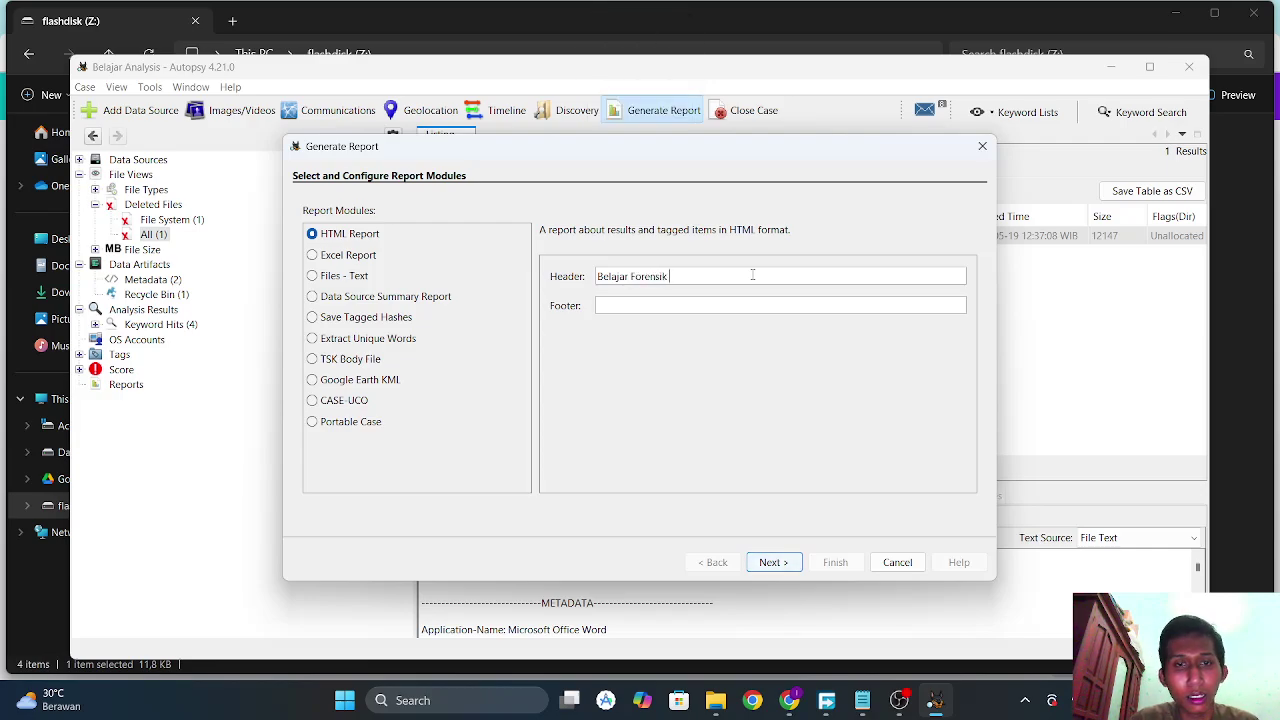
{"action": "key", "text": "Caps_Lock"}
{"action": "type", "text": "U"}
{"action": "key", "text": "Caps_Lock"}
{"action": "type", "text": "di"}
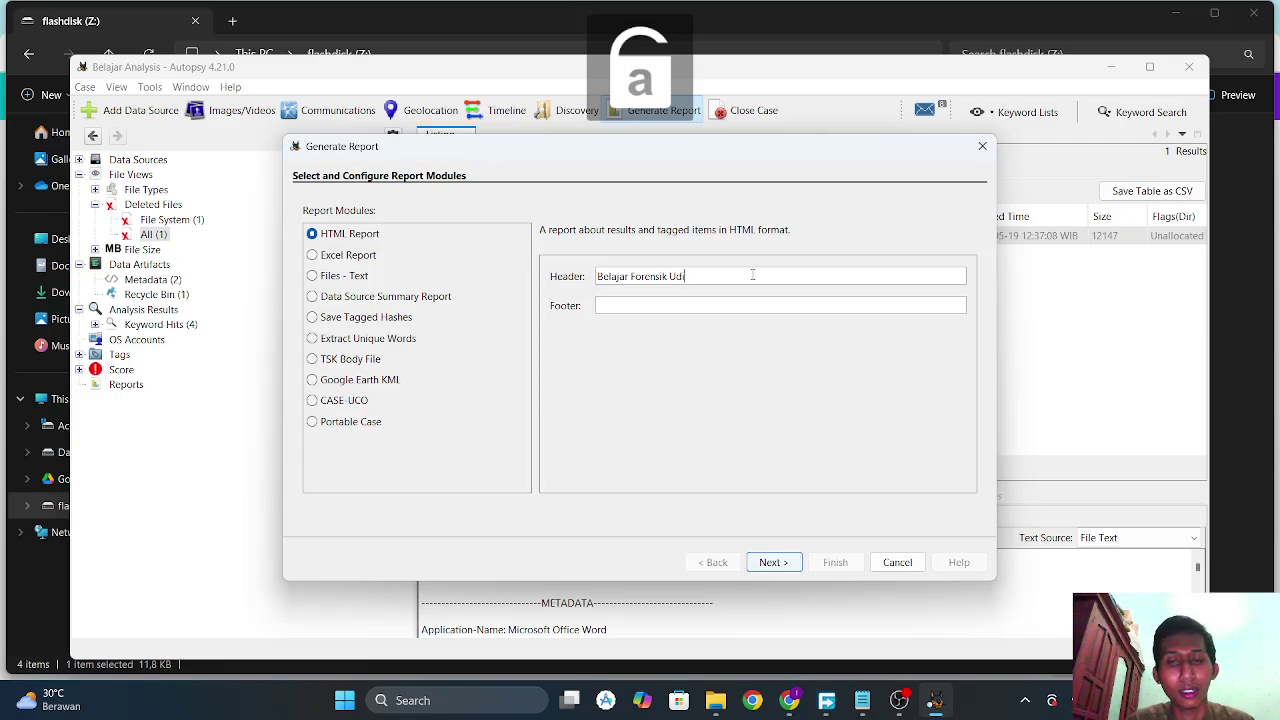
{"action": "type", "text": "nus"}
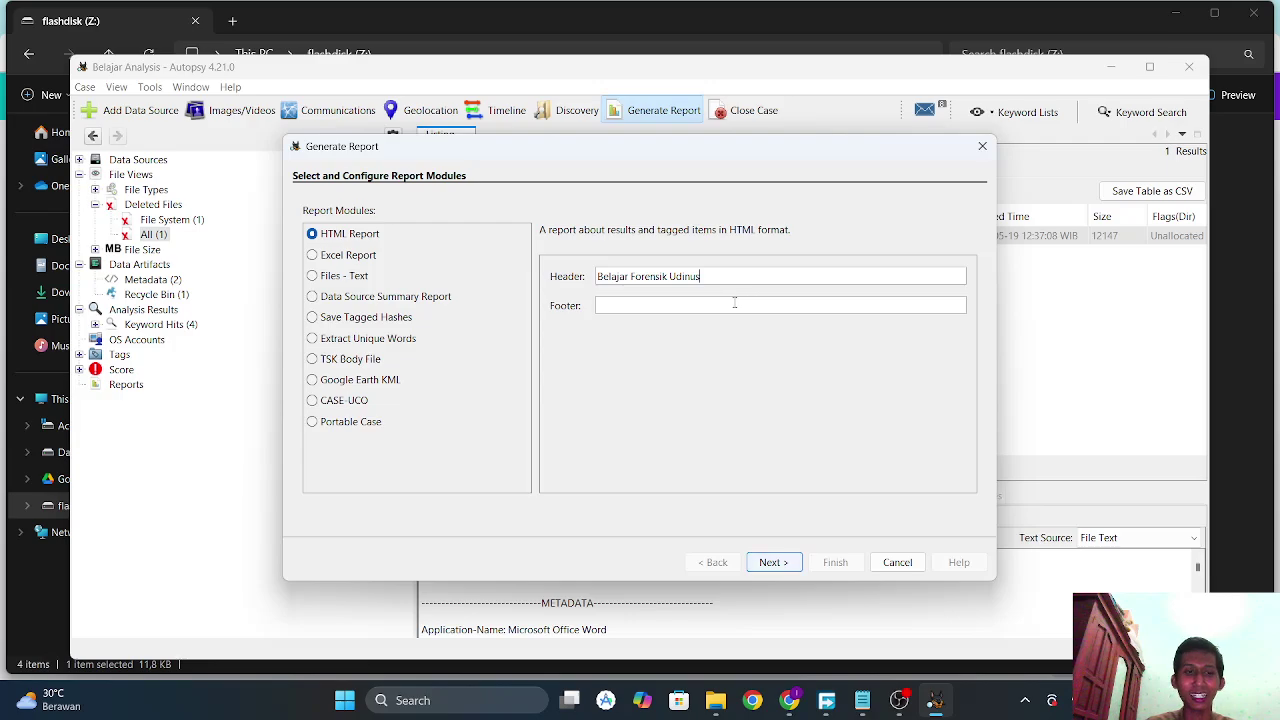
Set the report footer to 'Sukses'.
{"action": "key", "text": "Caps_Lock"}
{"action": "type", "text": "S"}
{"action": "key", "text": "Caps_Lock"}
{"action": "type", "text": "uk"}
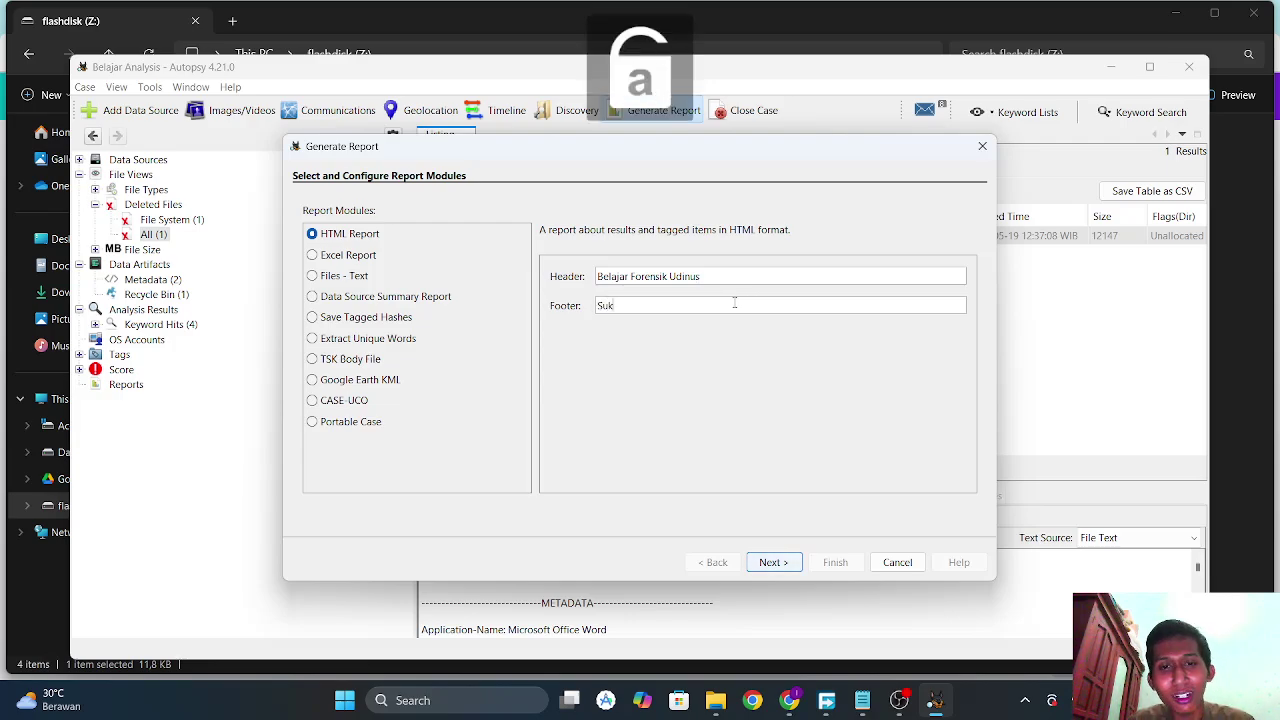
{"action": "type", "text": "ses"}
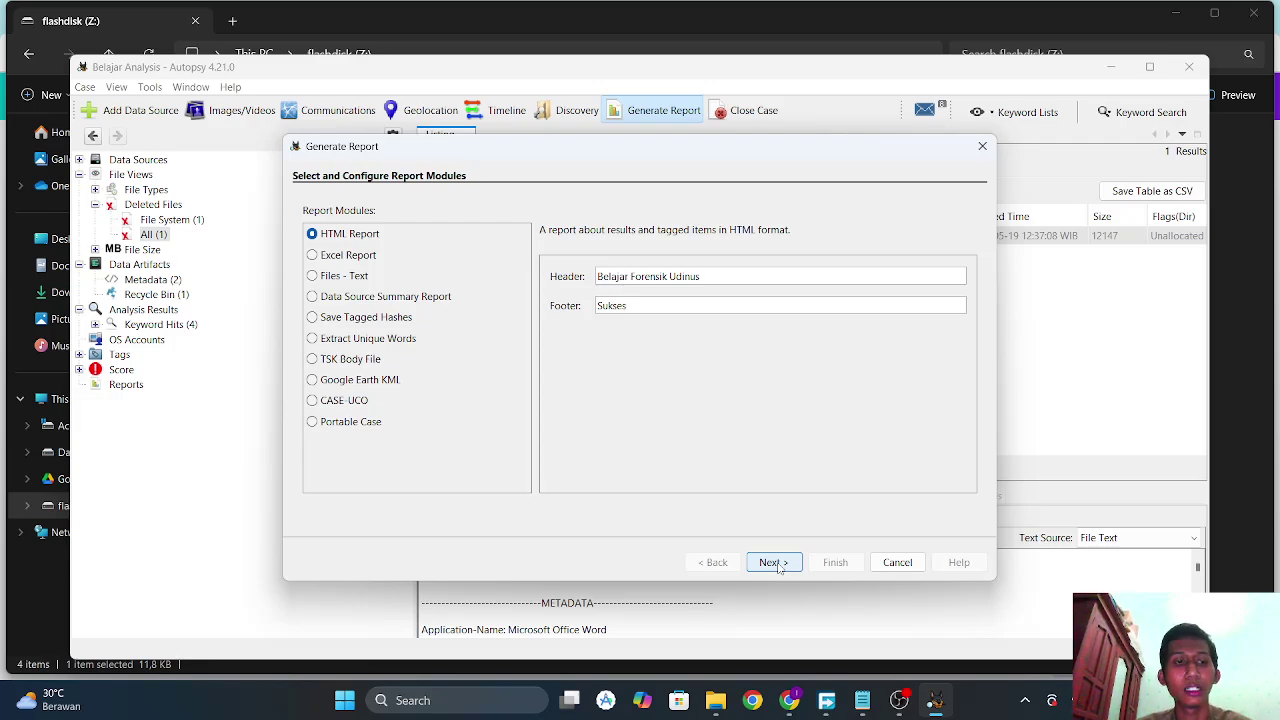
Generate the HTML report for data source UDN_FORDIG_01.001 with All Results, then switch to the browser.
{"action": "left_click", "coordinate": [775, 563]}
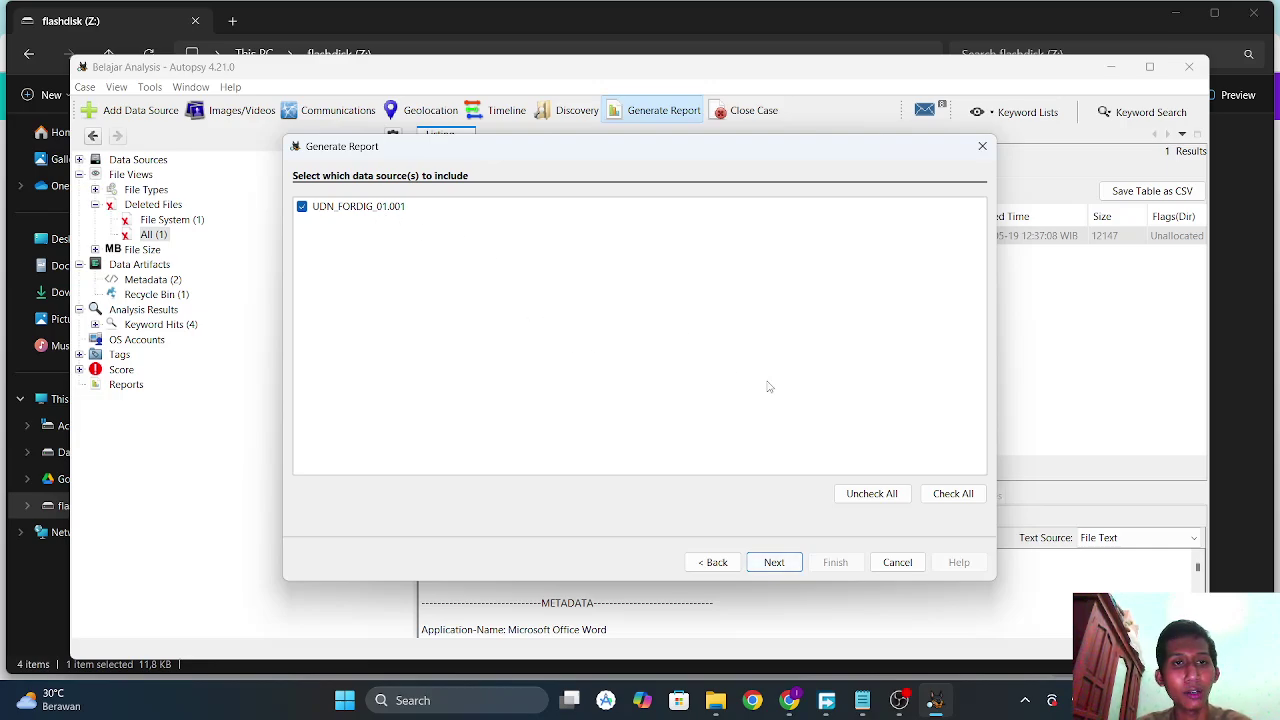
{"action": "left_click", "coordinate": [775, 563]}
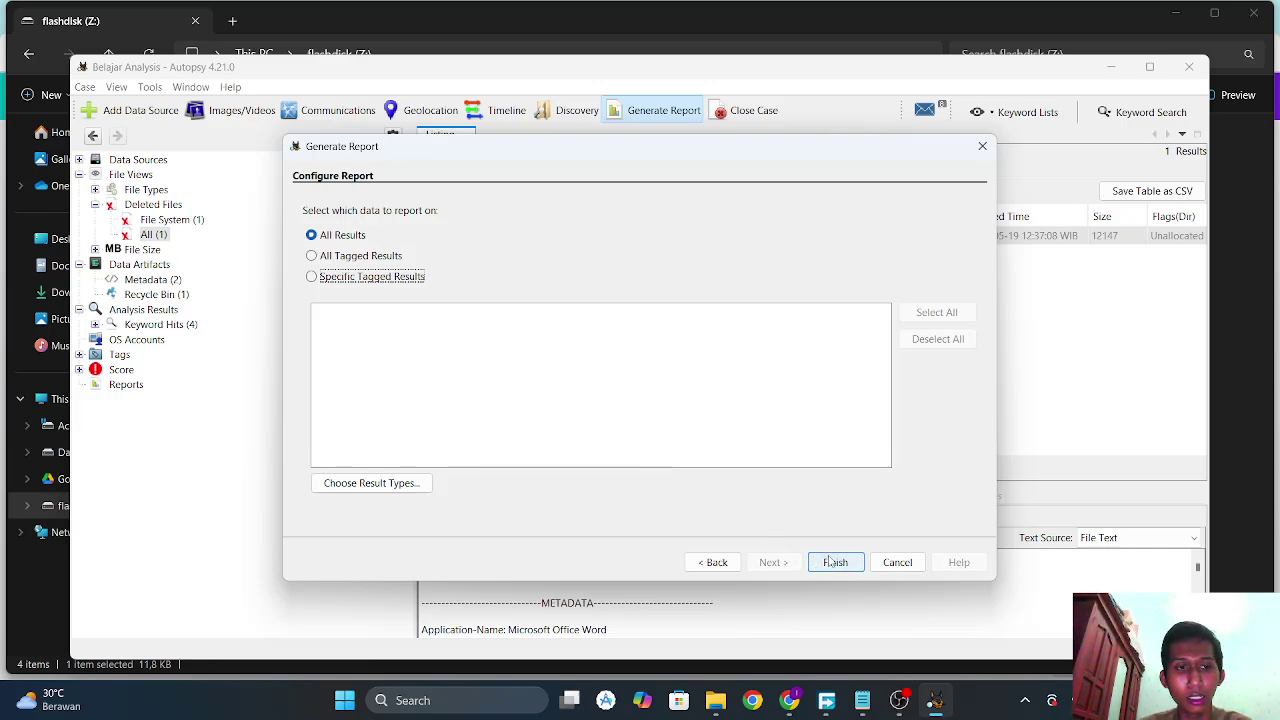
{"action": "left_click", "coordinate": [835, 562]}
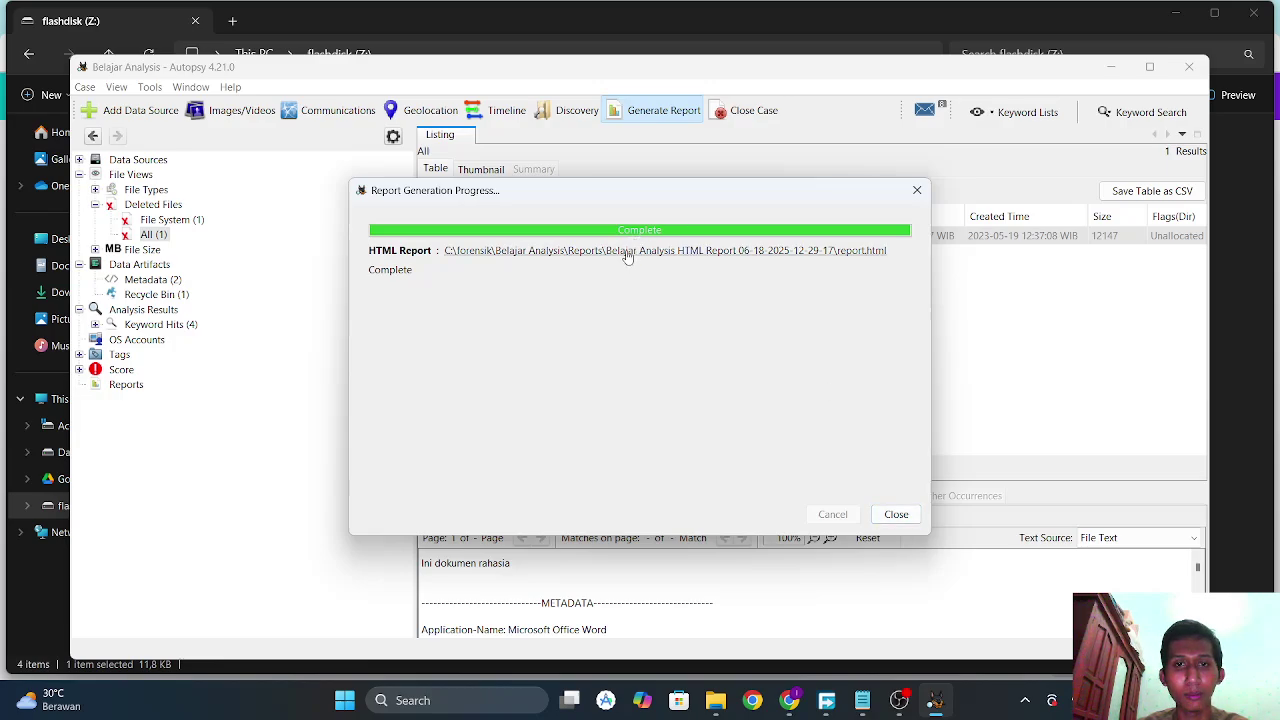
{"action": "key", "text": "alt+Tab"}
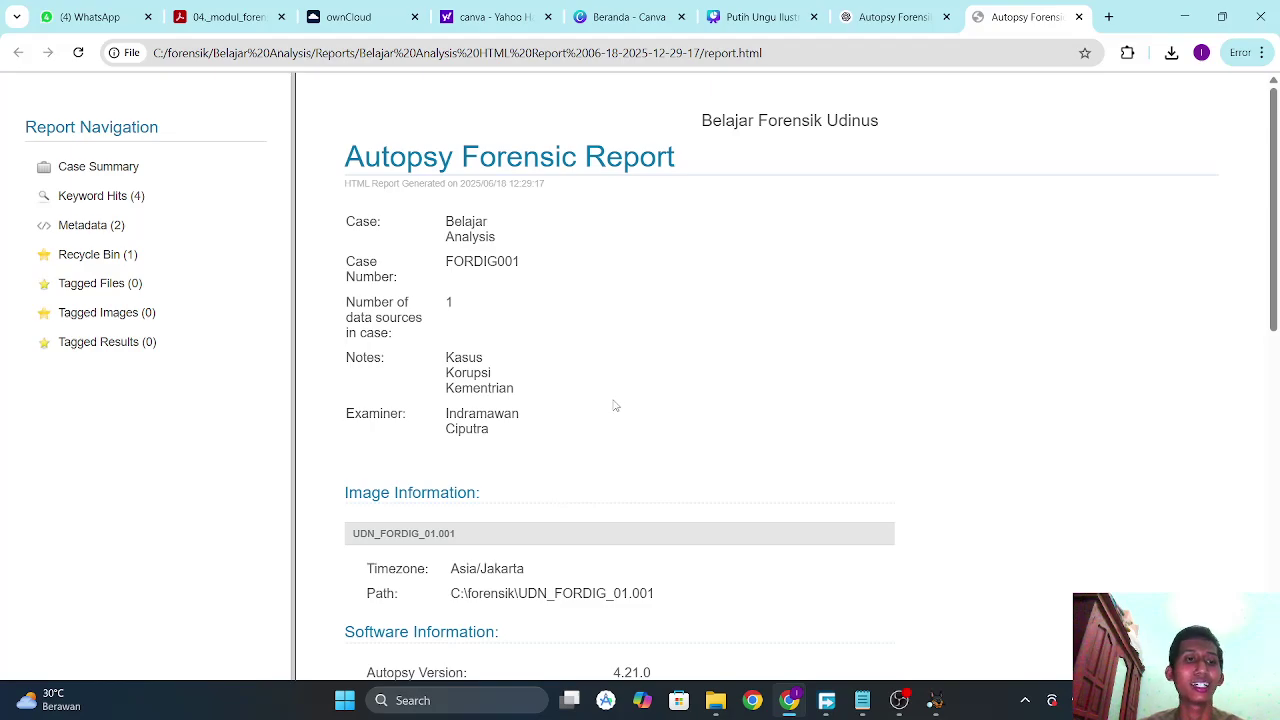
Scroll through report.html's case, image and software sections, then switch to OBS Studio.
{"action": "scroll", "coordinate": [617, 393], "scroll_direction": "down", "scroll_amount": 2}
{"action": "scroll", "coordinate": [617, 393], "scroll_direction": "up", "scroll_amount": 2}
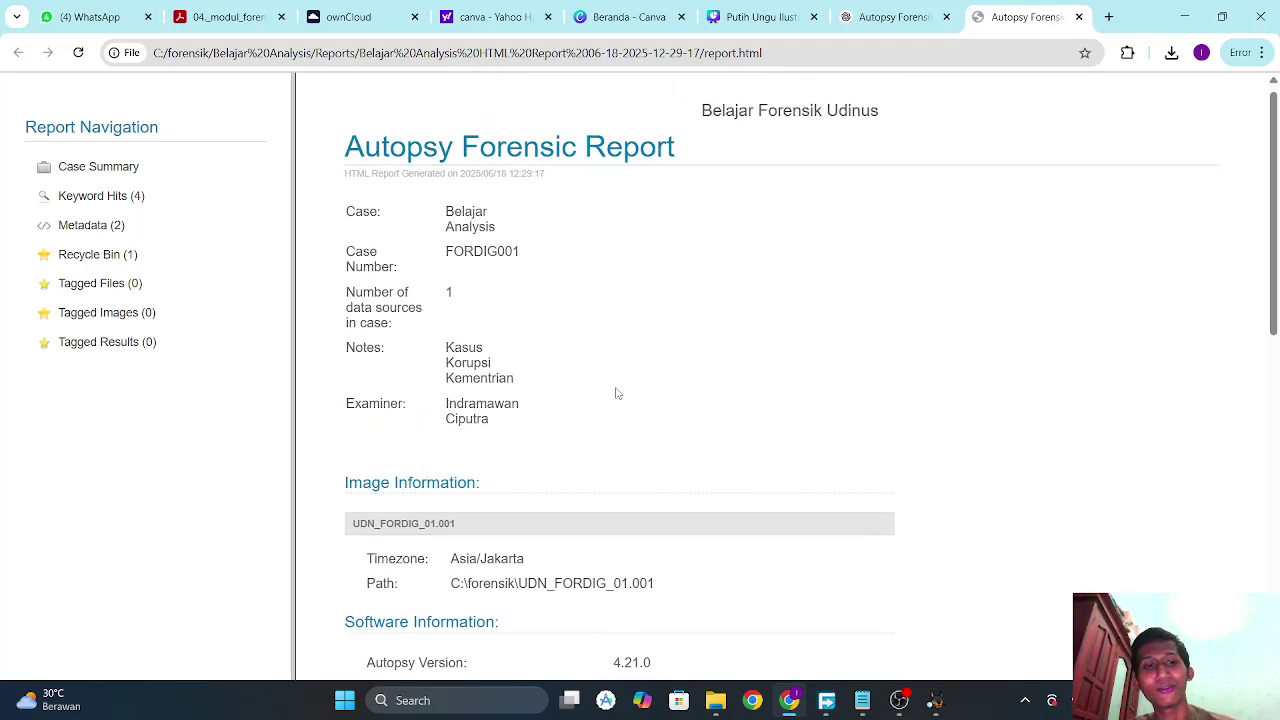
{"action": "scroll", "coordinate": [617, 393], "scroll_direction": "down", "scroll_amount": 1}
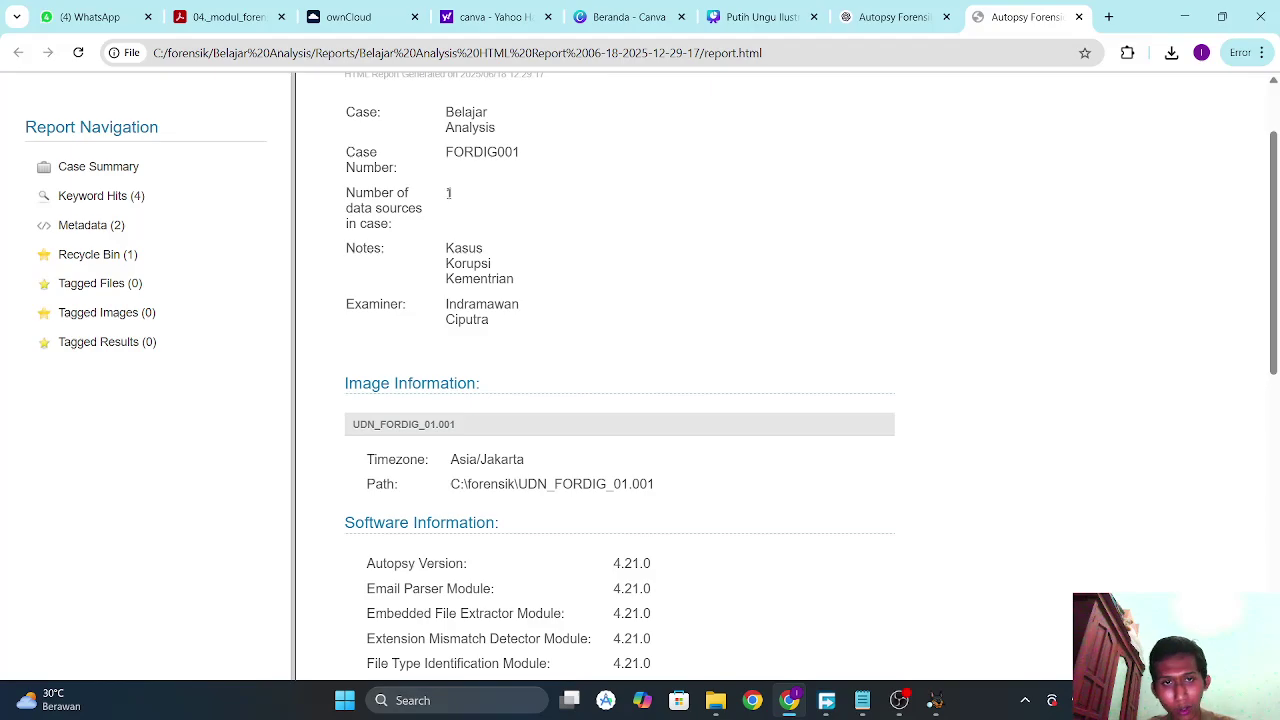
{"action": "scroll", "coordinate": [448, 193], "scroll_direction": "up", "scroll_amount": 1}
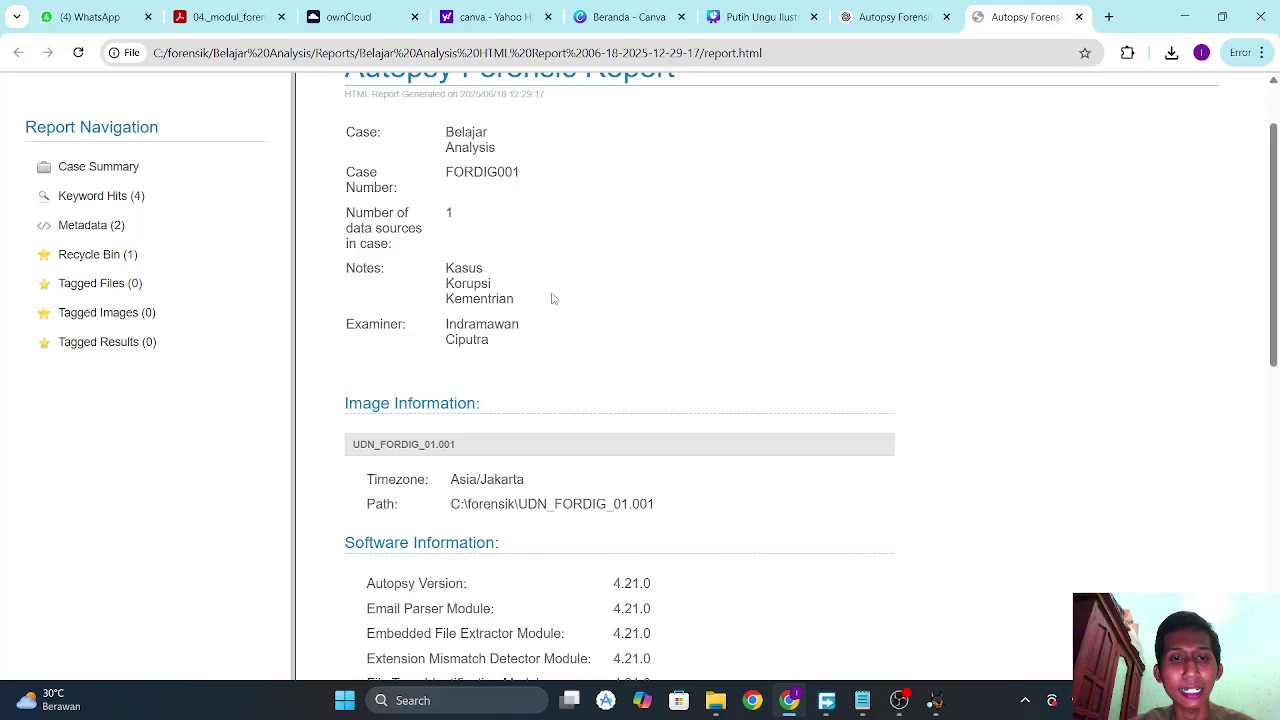
{"action": "scroll", "coordinate": [450, 362], "scroll_direction": "down", "scroll_amount": 3}
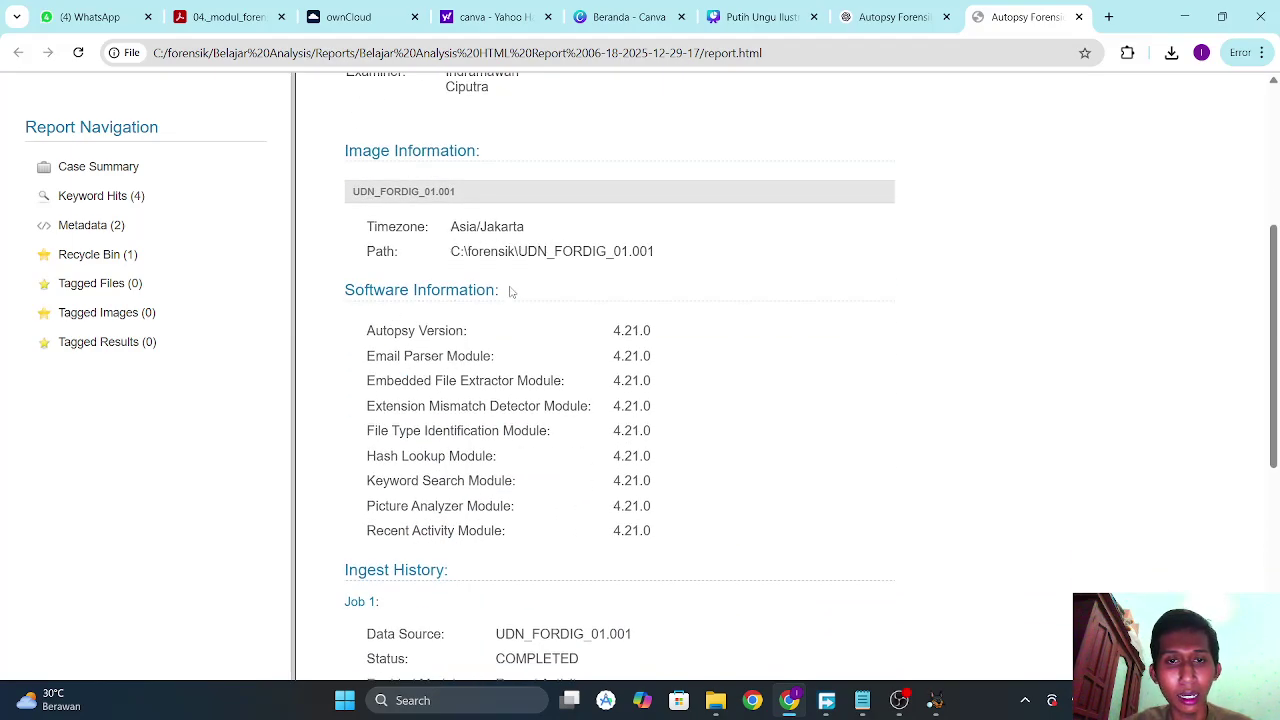
{"action": "scroll", "coordinate": [434, 277], "scroll_direction": "down", "scroll_amount": 2}
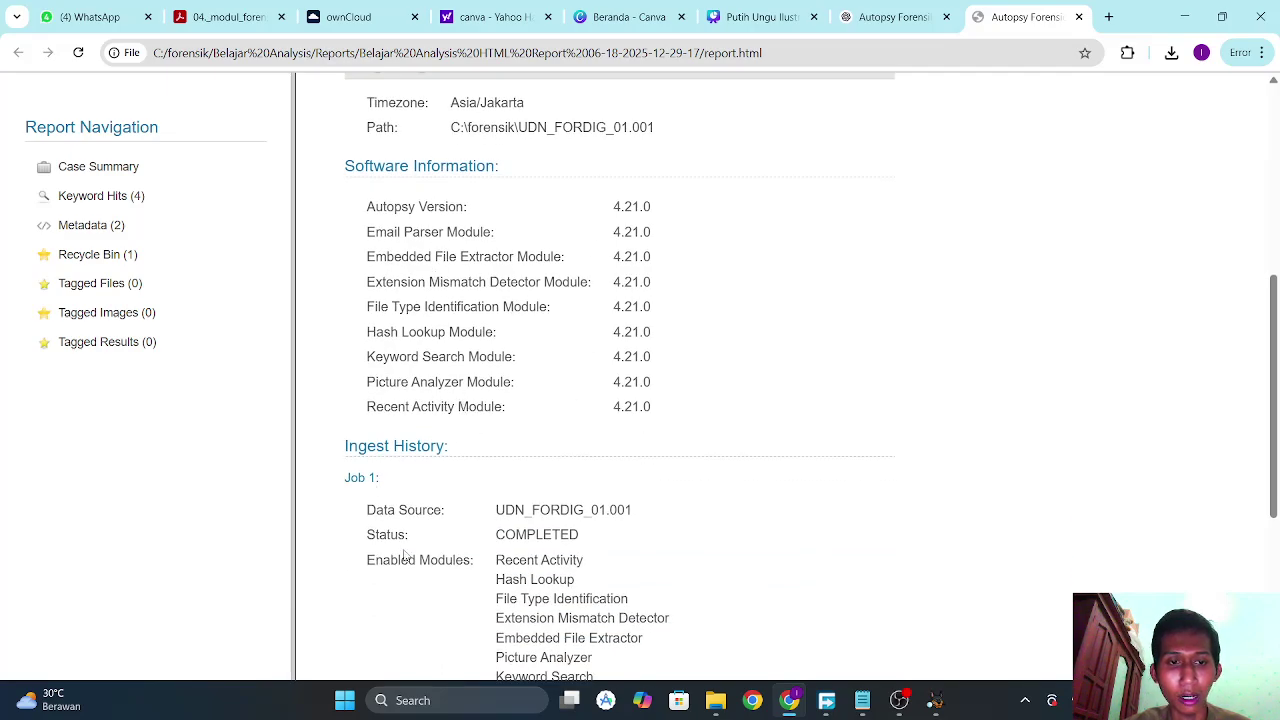
{"action": "scroll", "coordinate": [405, 557], "scroll_direction": "down", "scroll_amount": 4}
{"action": "scroll", "coordinate": [405, 557], "scroll_direction": "down", "scroll_amount": 2}
{"action": "scroll", "coordinate": [405, 557], "scroll_direction": "up", "scroll_amount": 13}
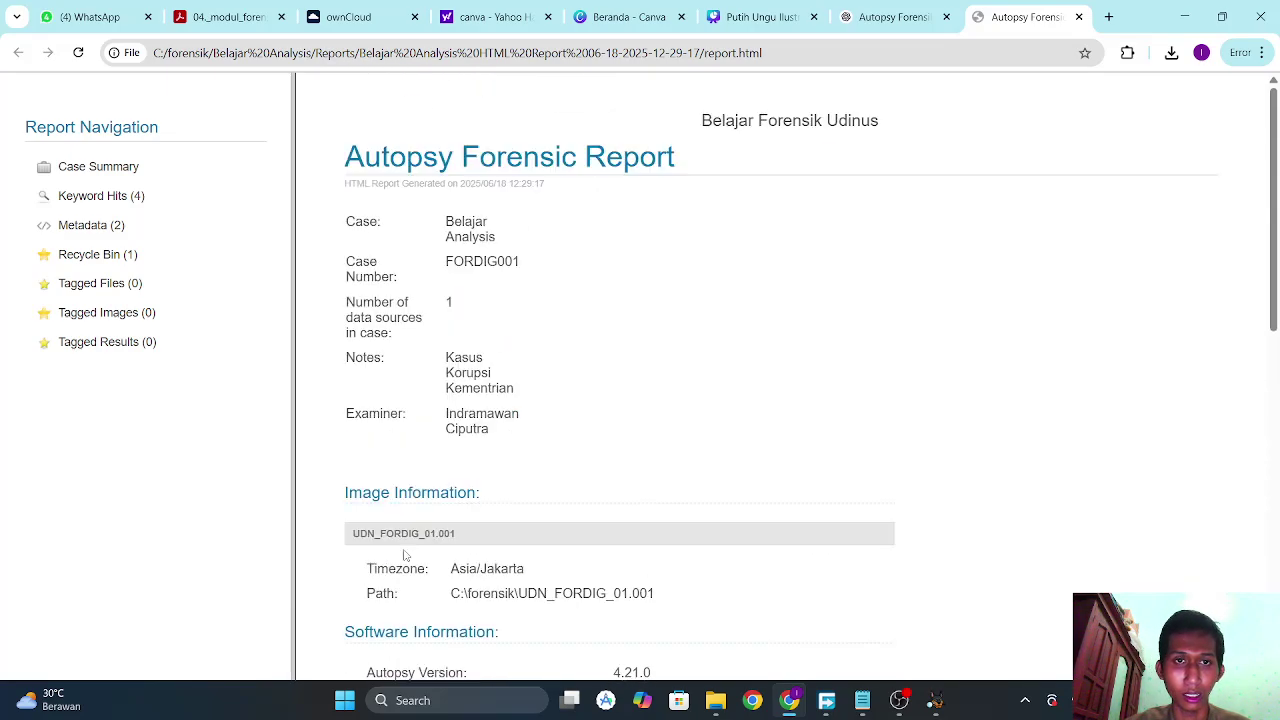
{"action": "scroll", "coordinate": [405, 555], "scroll_direction": "down", "scroll_amount": 2}
{"action": "scroll", "coordinate": [405, 555], "scroll_direction": "up", "scroll_amount": 2}
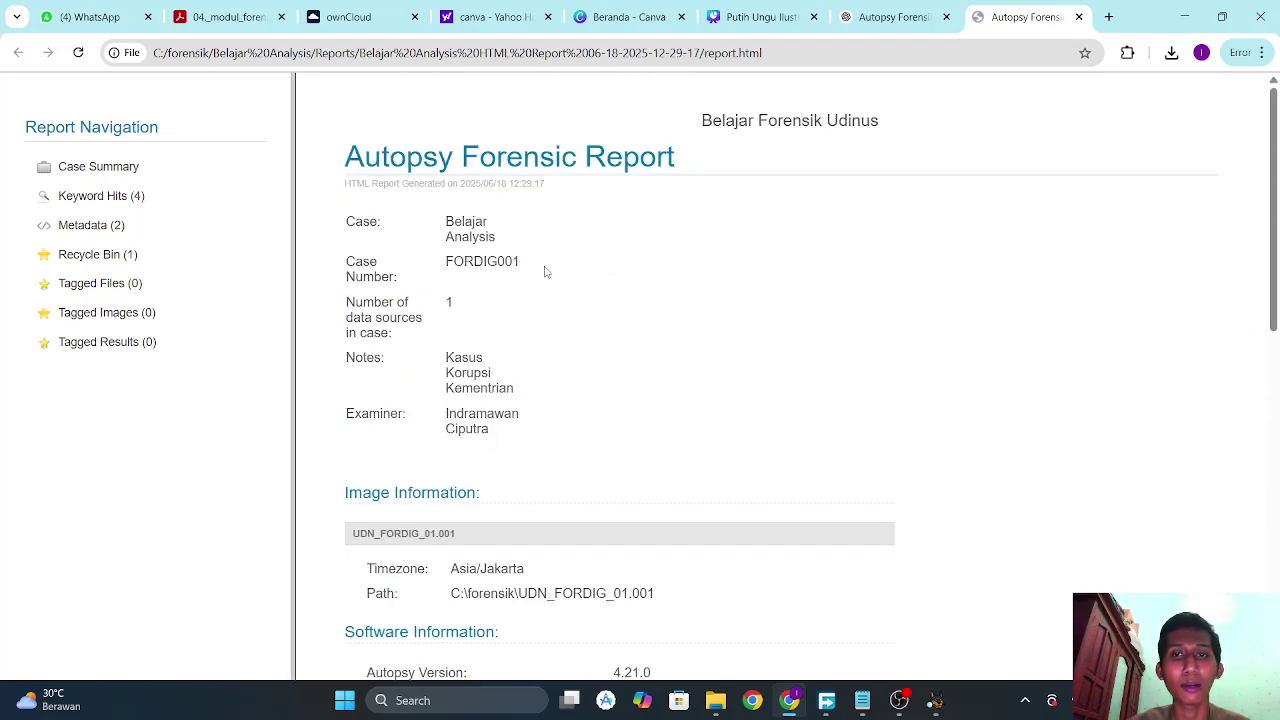
{"action": "scroll", "coordinate": [597, 298], "scroll_direction": "down", "scroll_amount": 1}
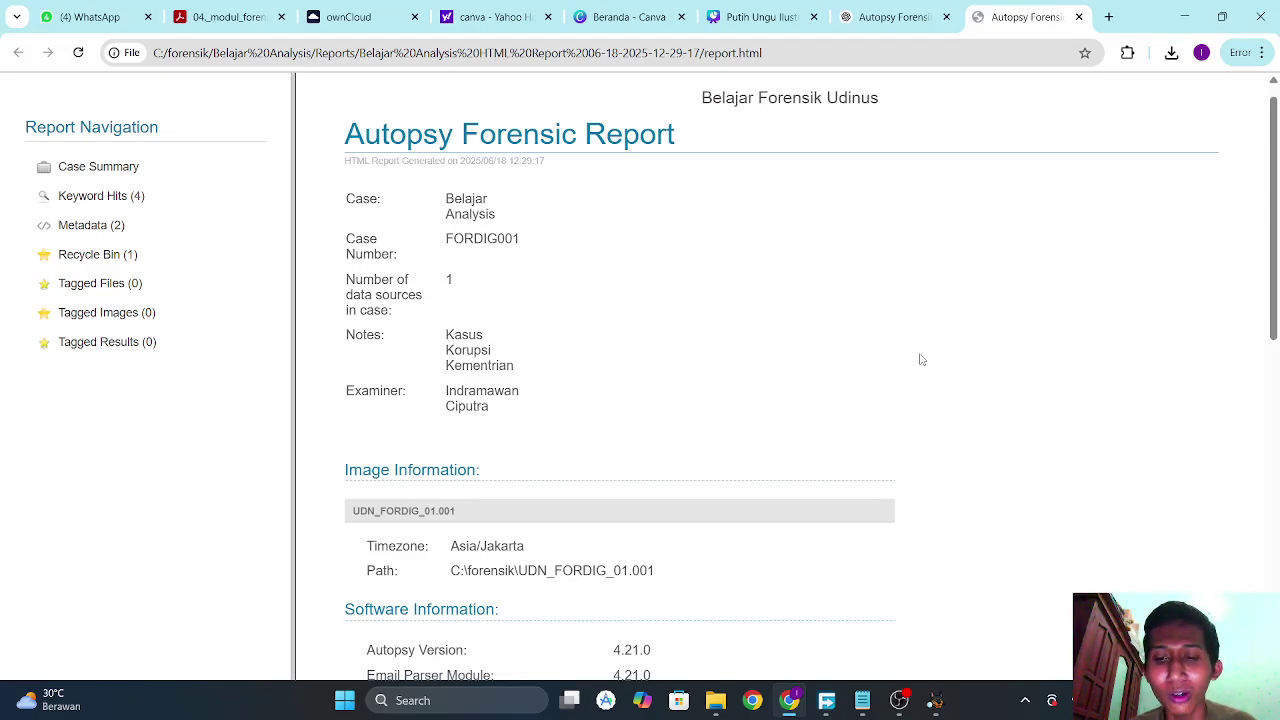
{"action": "left_click", "coordinate": [899, 700]}
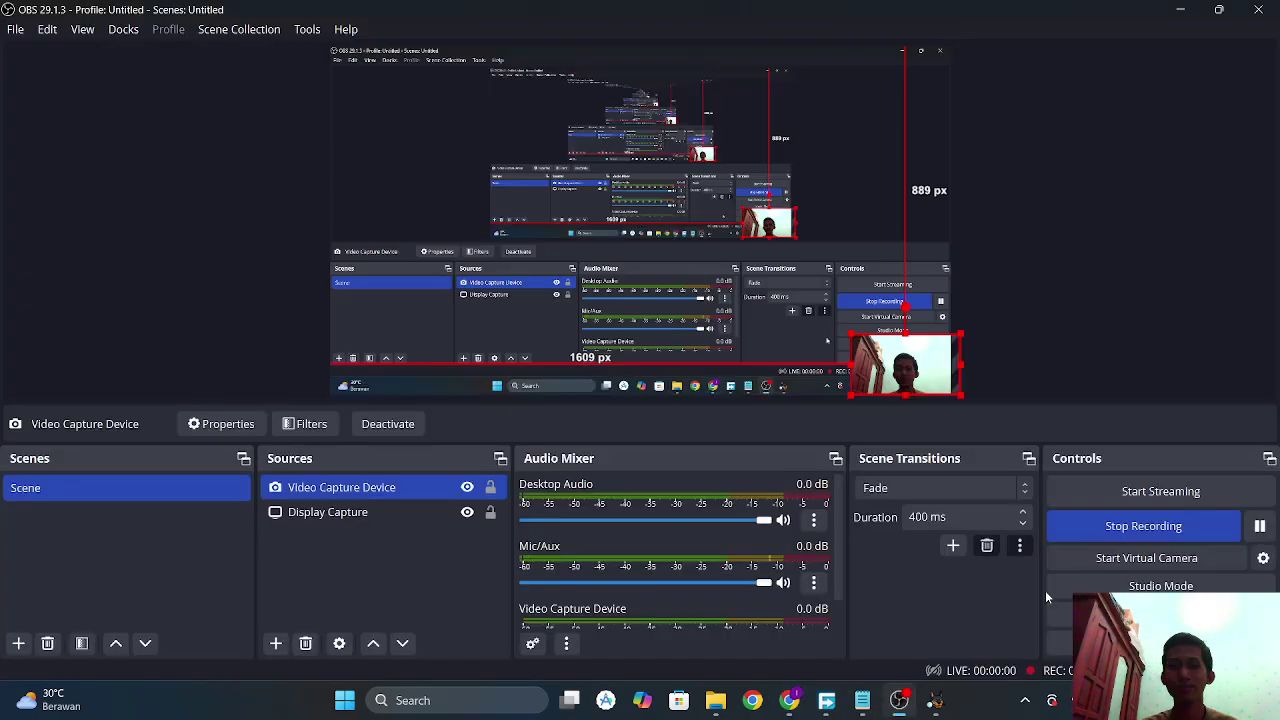